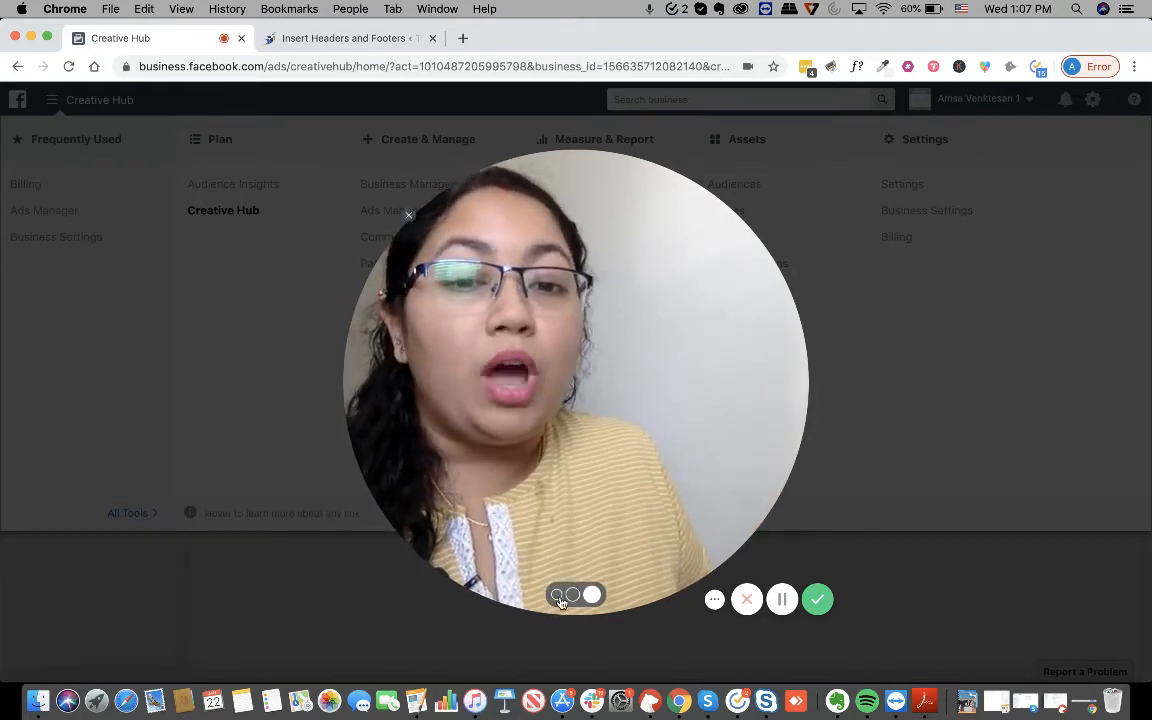
Open the Pixels page of Events Manager from Creative Hub.
left_click(558, 594)
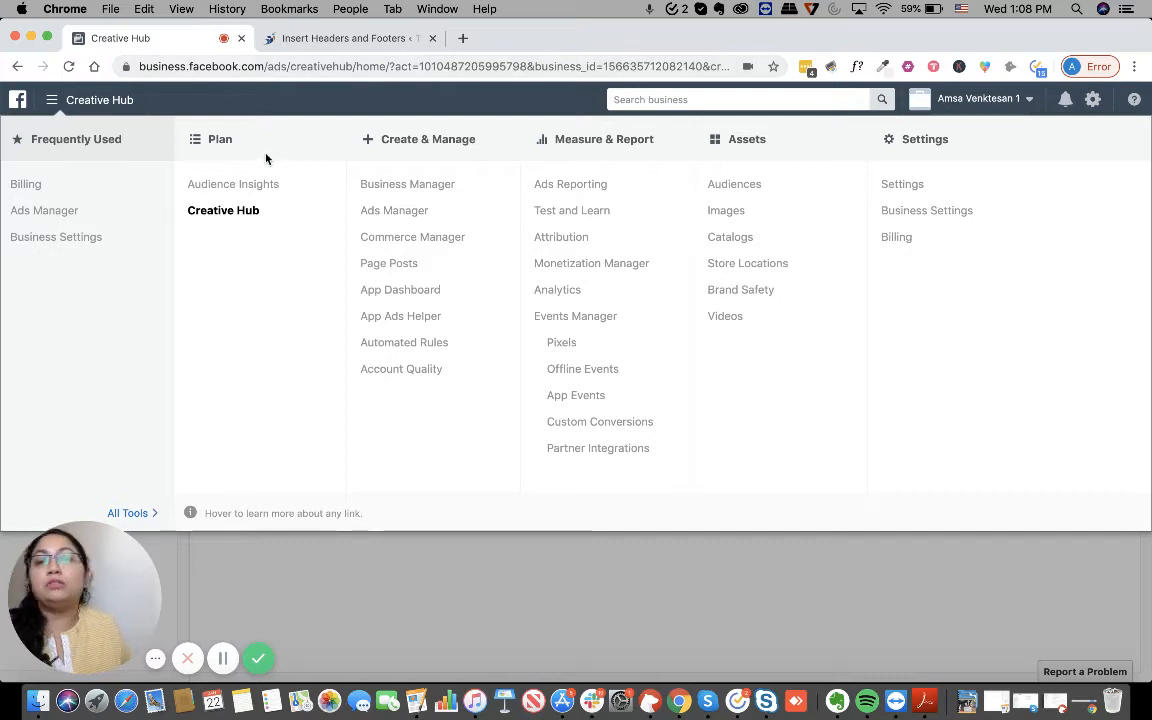
left_click(64, 102)
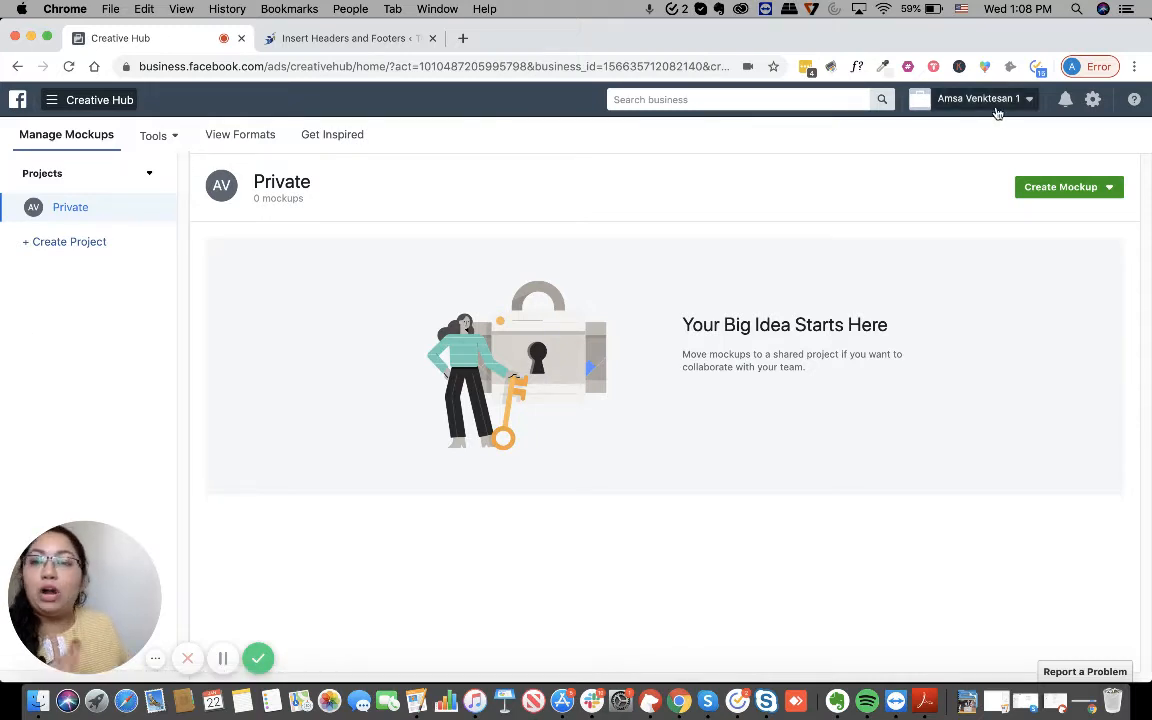
left_click(90, 102)
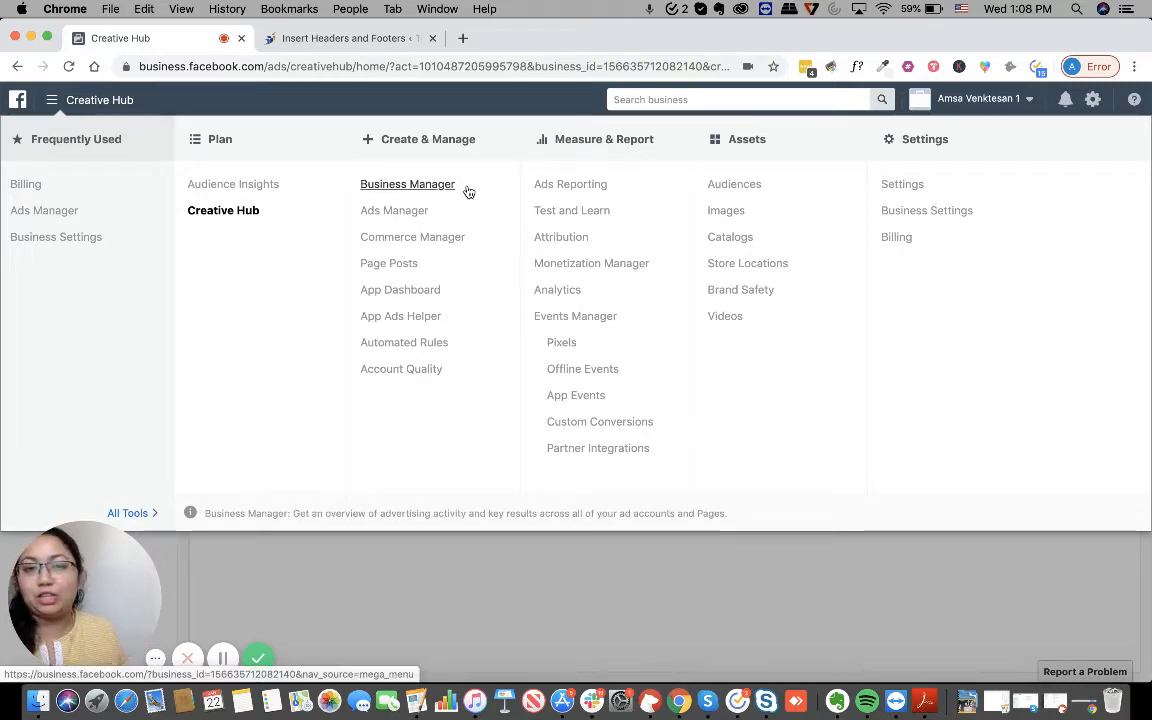
left_click(563, 346)
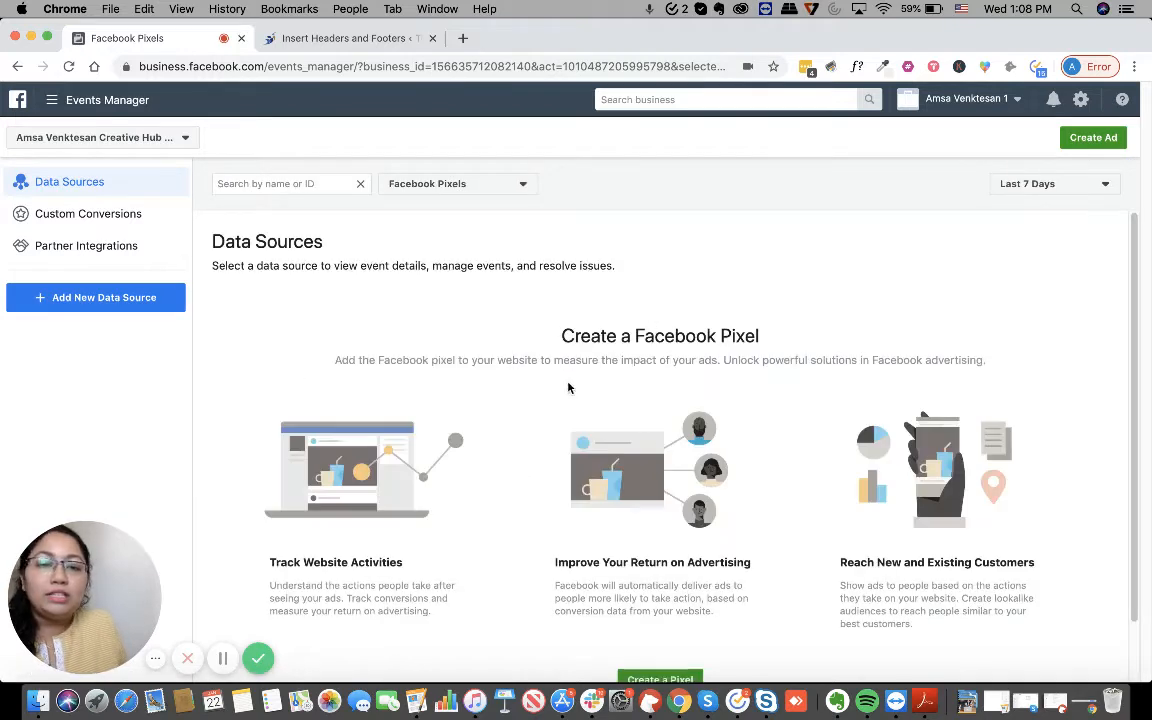
Create a Facebook pixel, keeping the suggested pixel name and leaving the optional website URL empty.
scroll(563, 460, "down", 2)
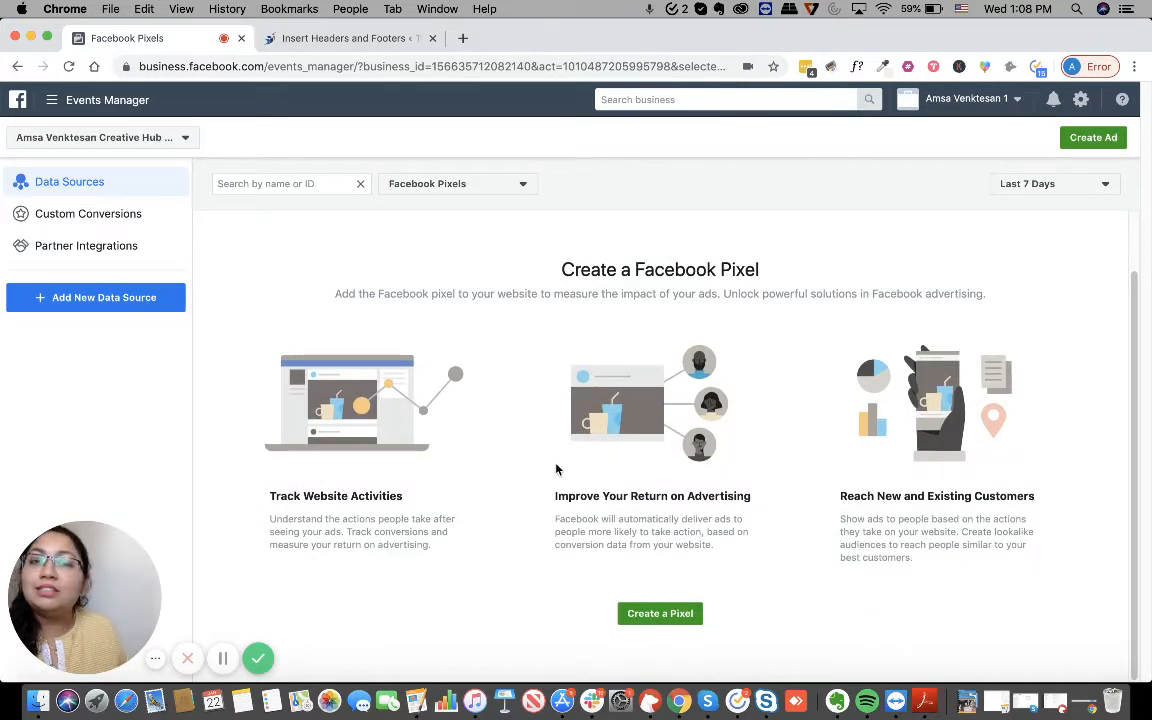
left_click(675, 615)
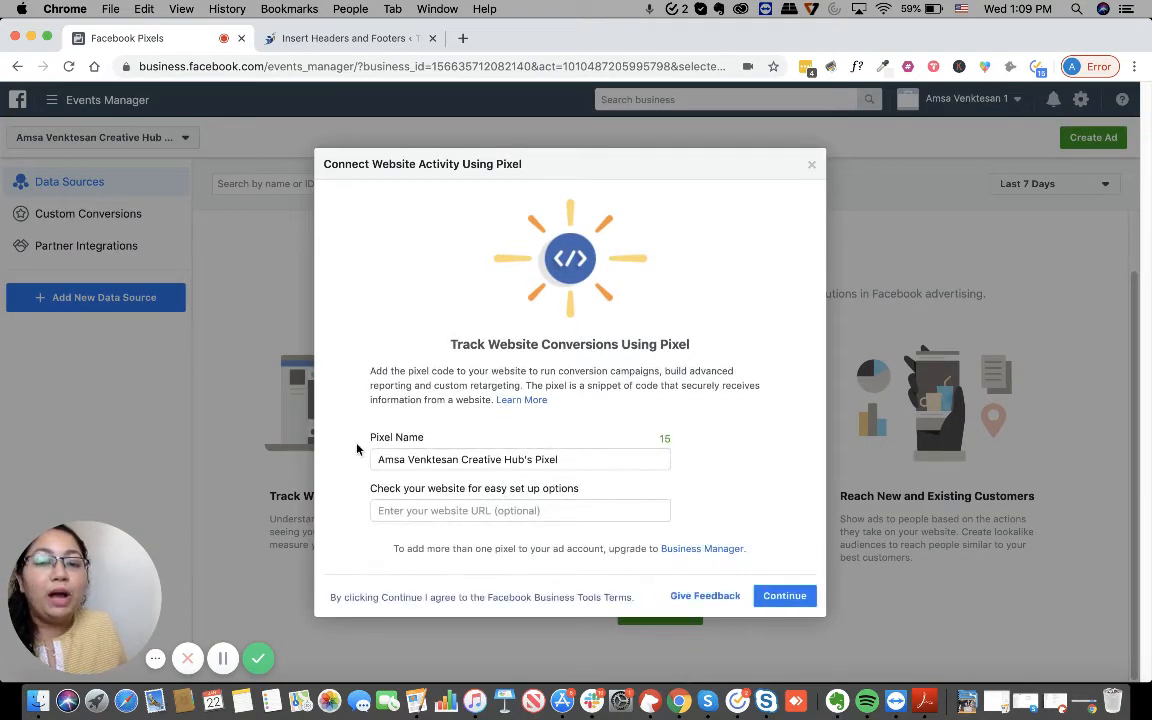
left_click_drag(426, 438, 419, 438)
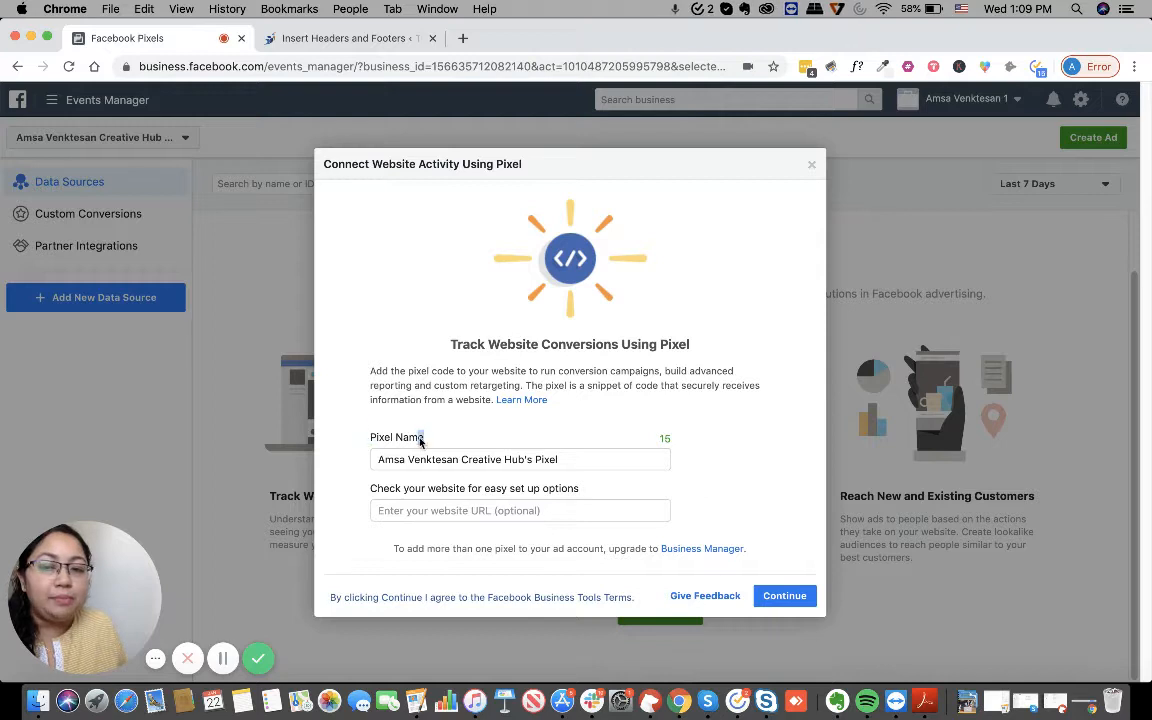
left_click(555, 458)
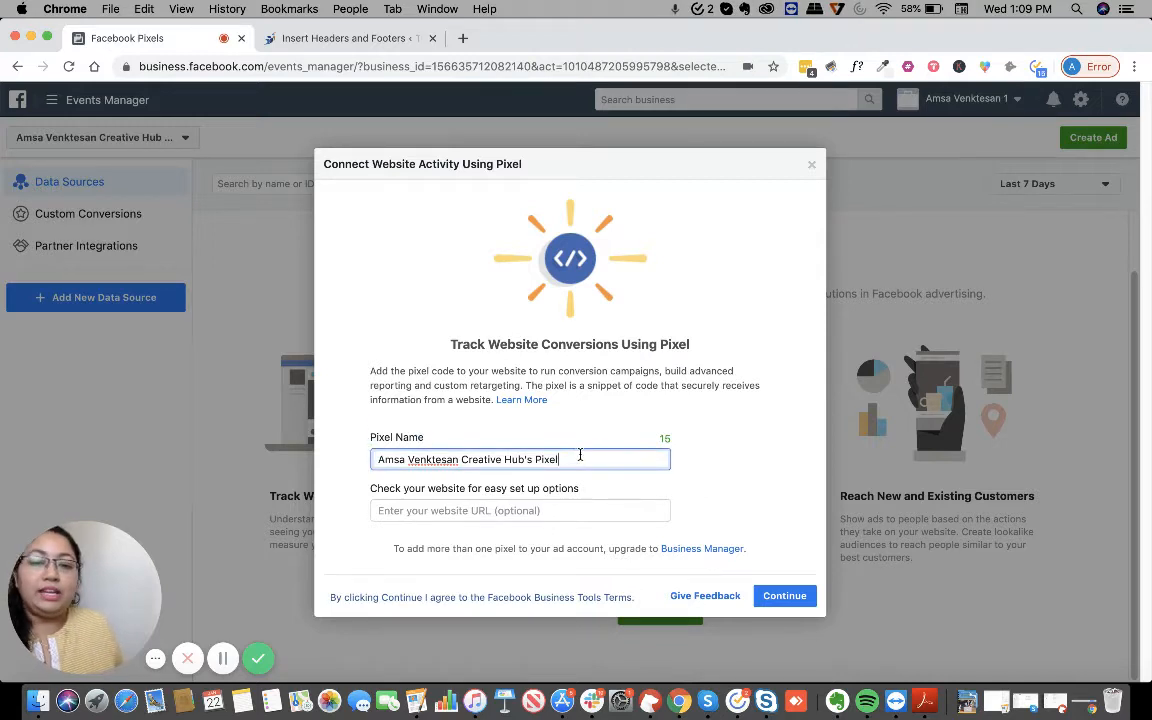
triple_click(580, 455)
left_click(589, 424)
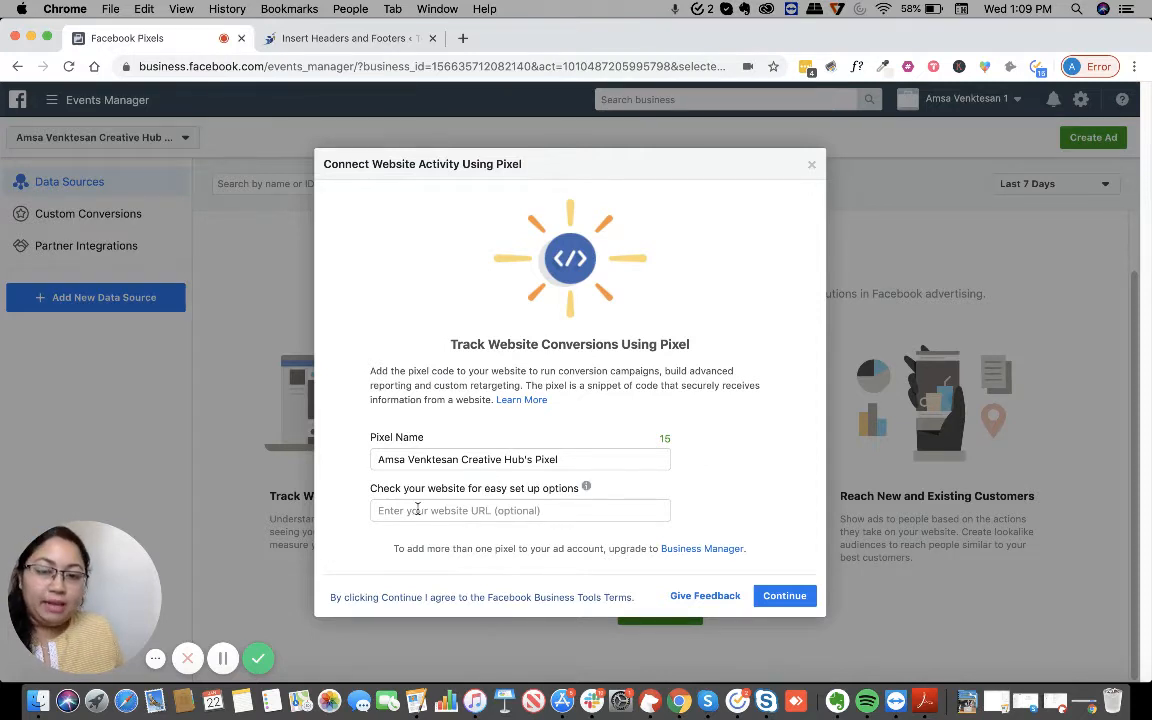
left_click(525, 511)
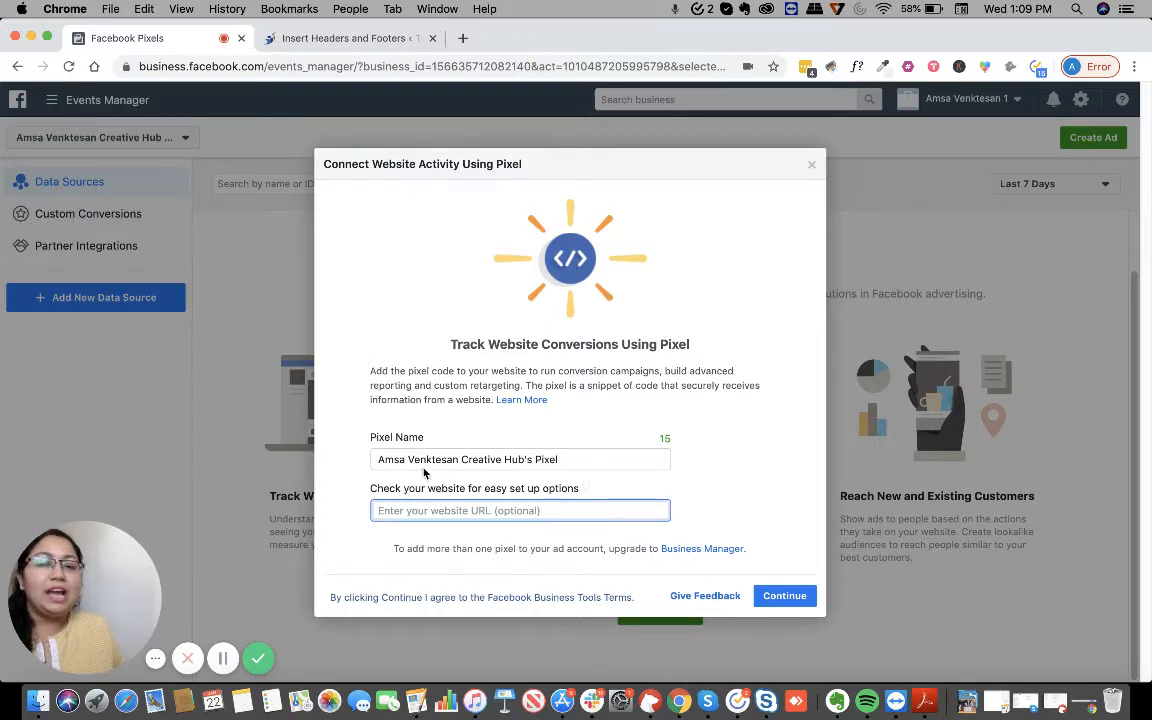
left_click(780, 596)
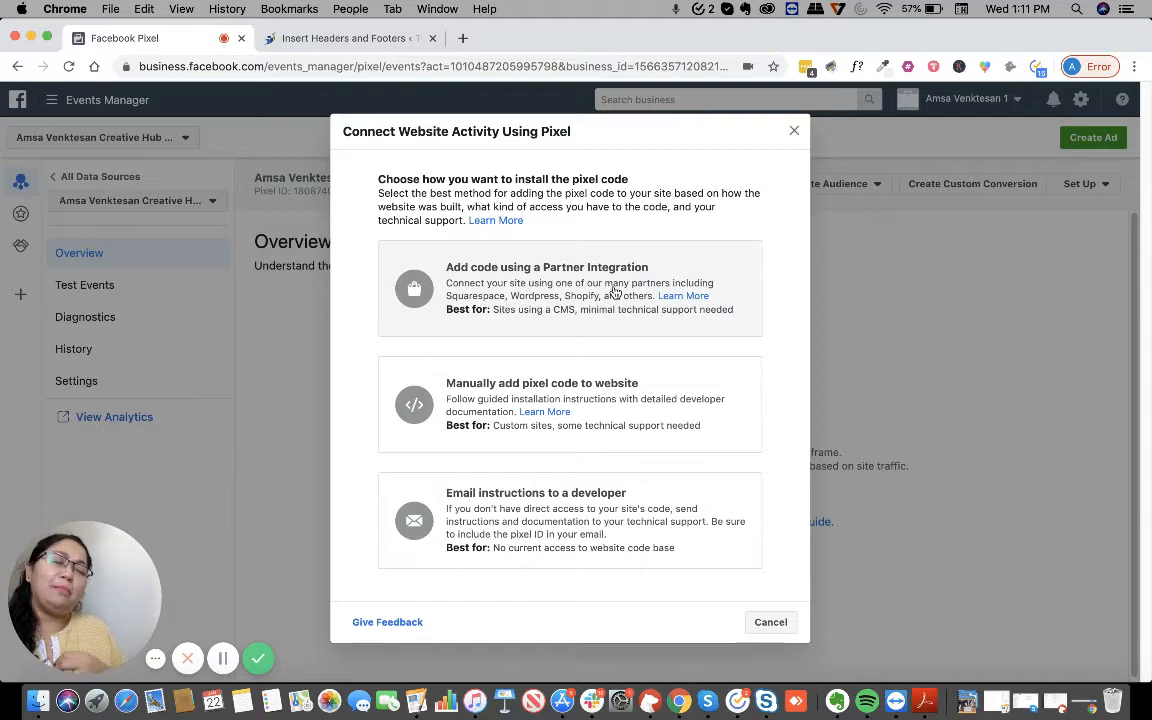
Choose WordPress as the partner integration for the pixel code and keep Advanced Matching turned on.
left_click(640, 270)
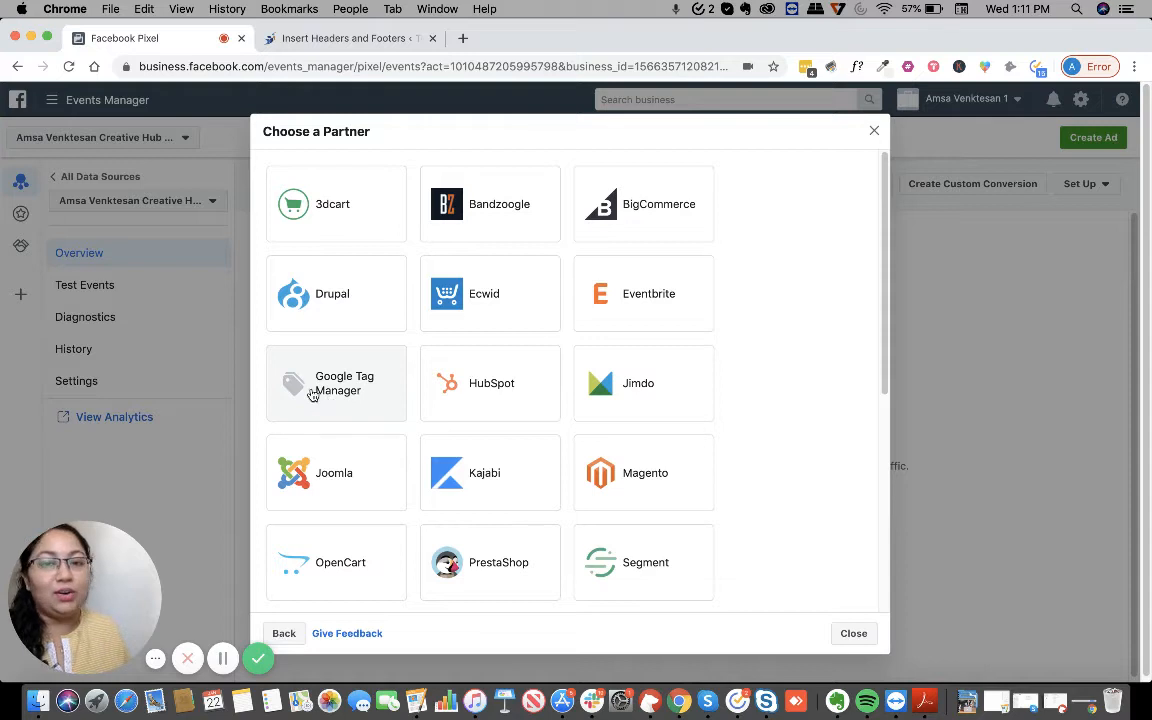
scroll(704, 351, "down", 5)
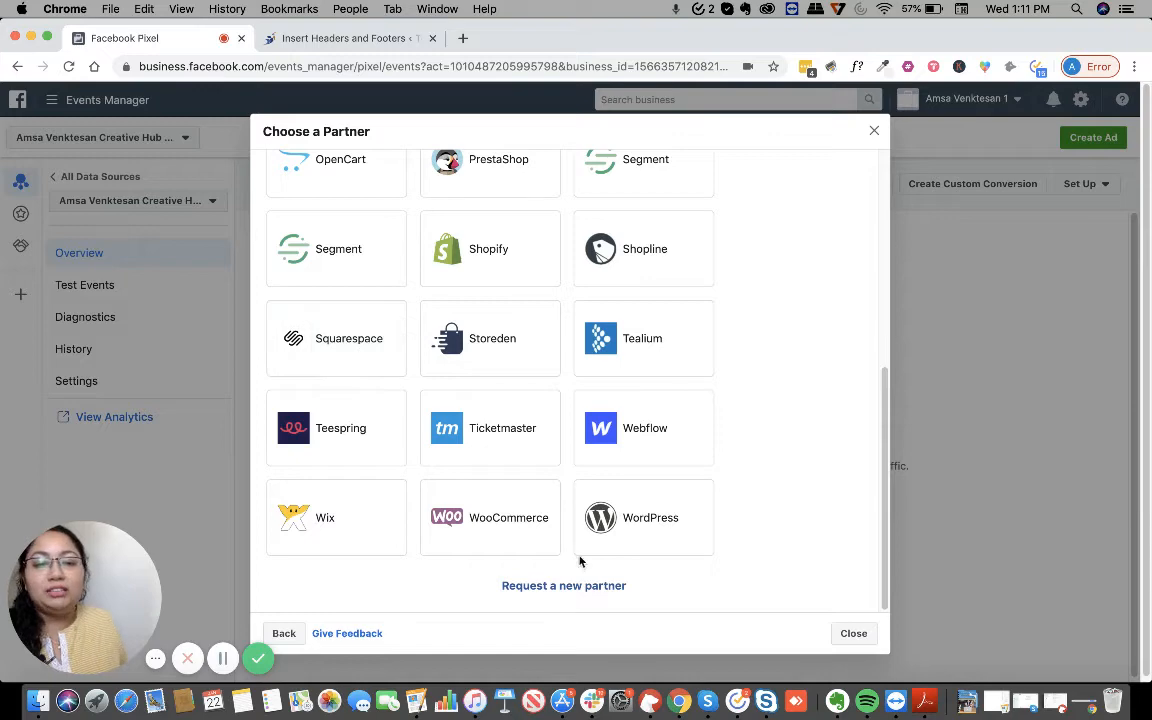
left_click(672, 523)
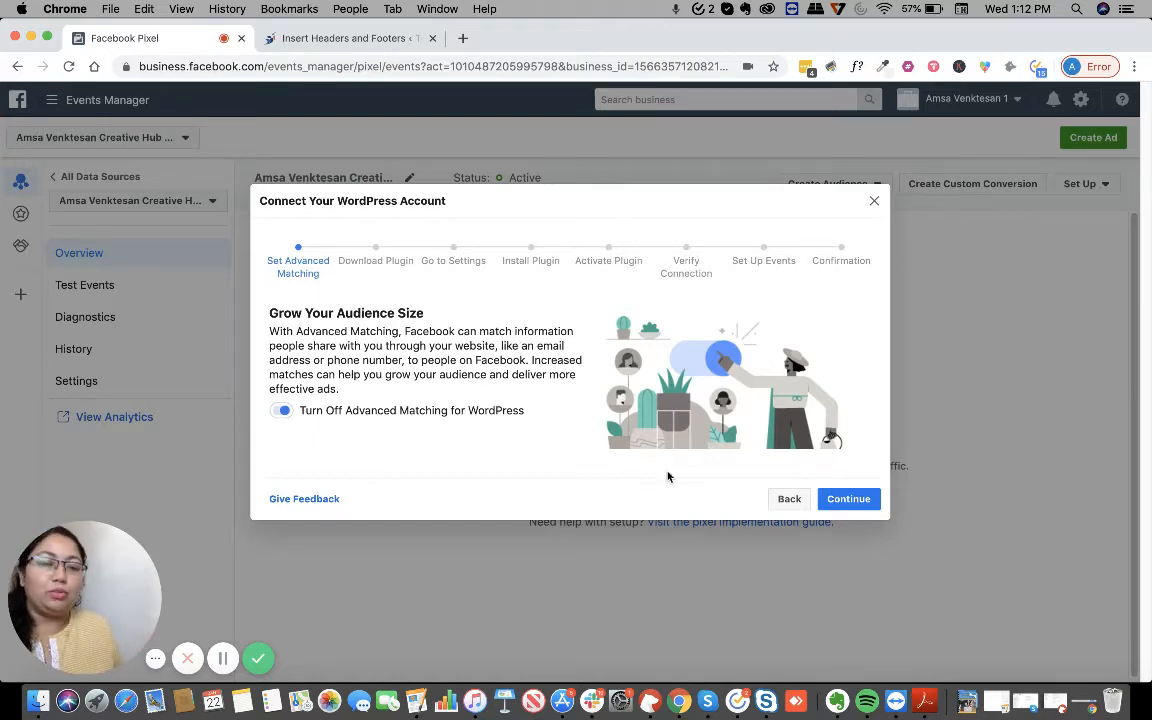
left_click(844, 503)
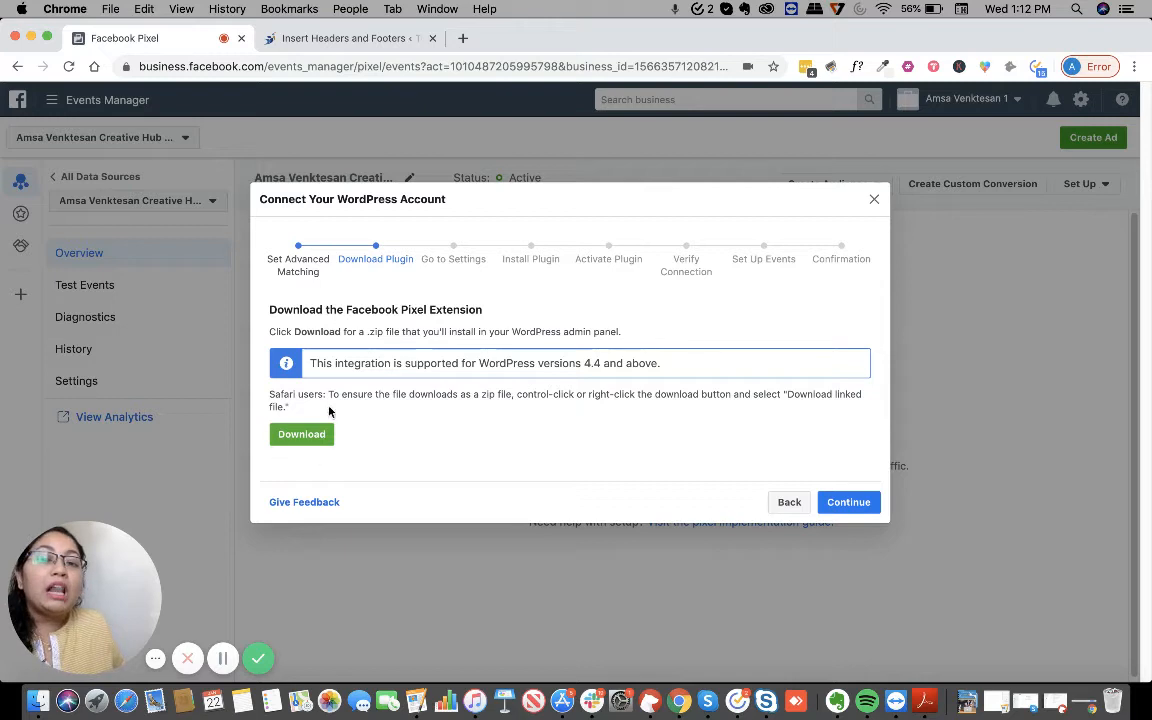
Review the WordPress plugin instructions for settings, installation and activation, up to the website URL field for verifying the connection.
left_click(840, 503)
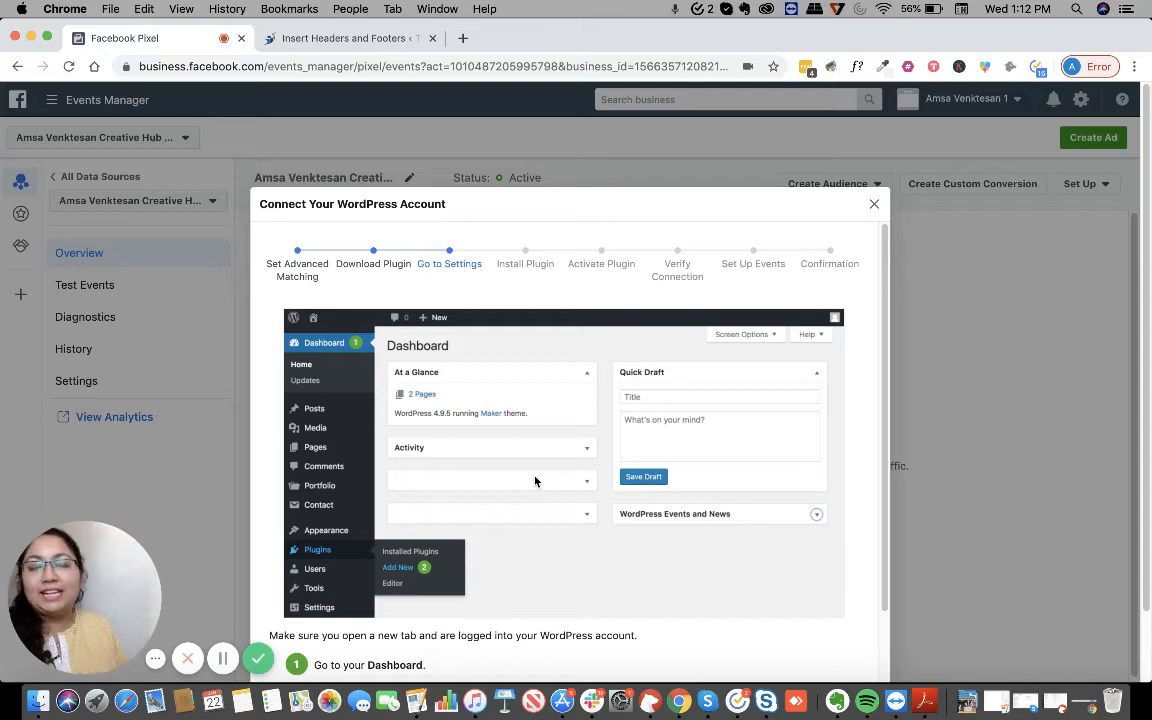
scroll(470, 460, "down", 2)
scroll(434, 445, "up", 2)
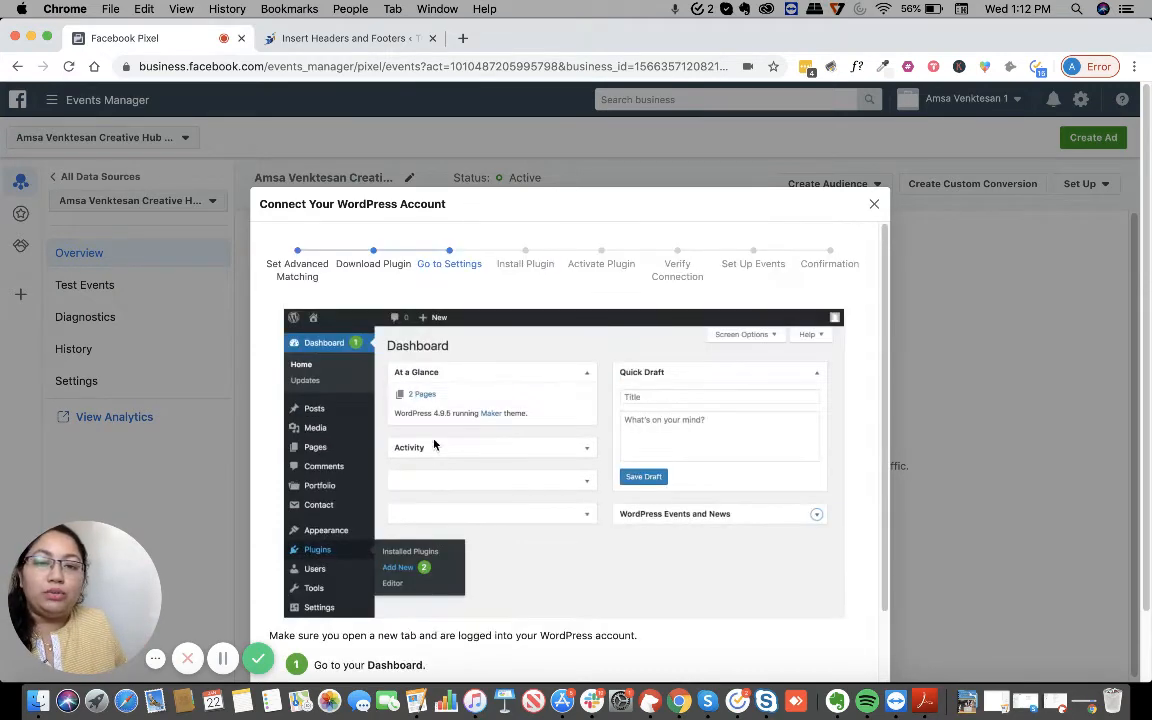
scroll(340, 500, "down", 3)
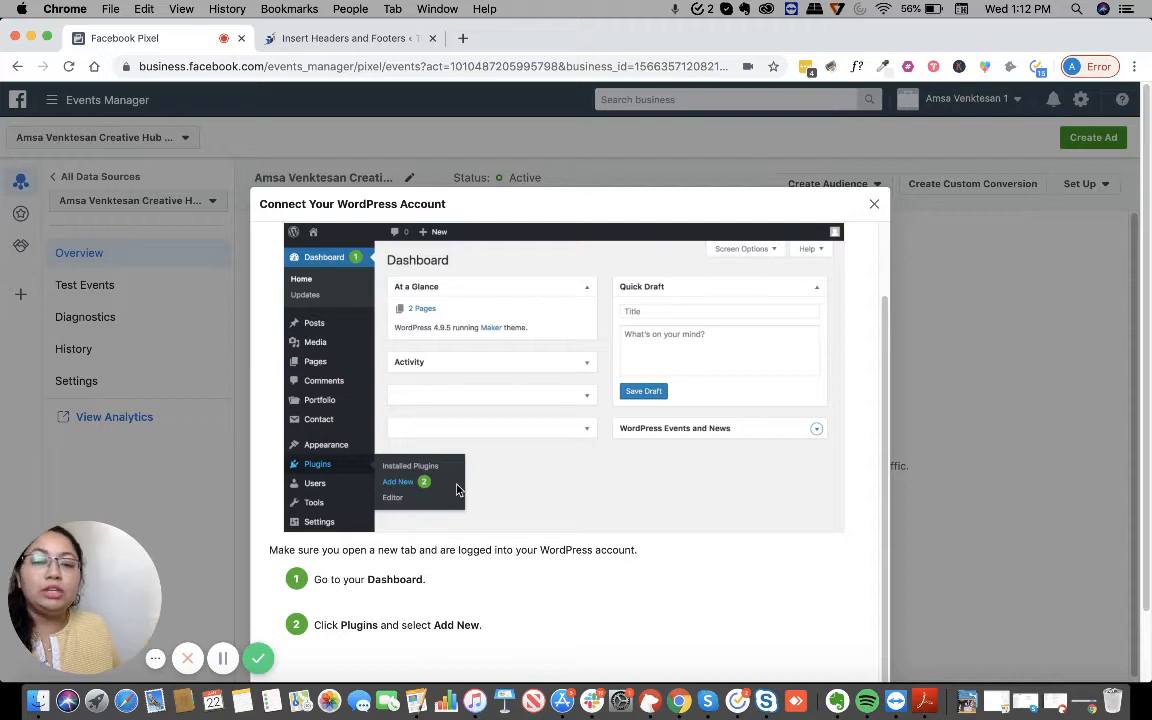
scroll(485, 610, "down", 2)
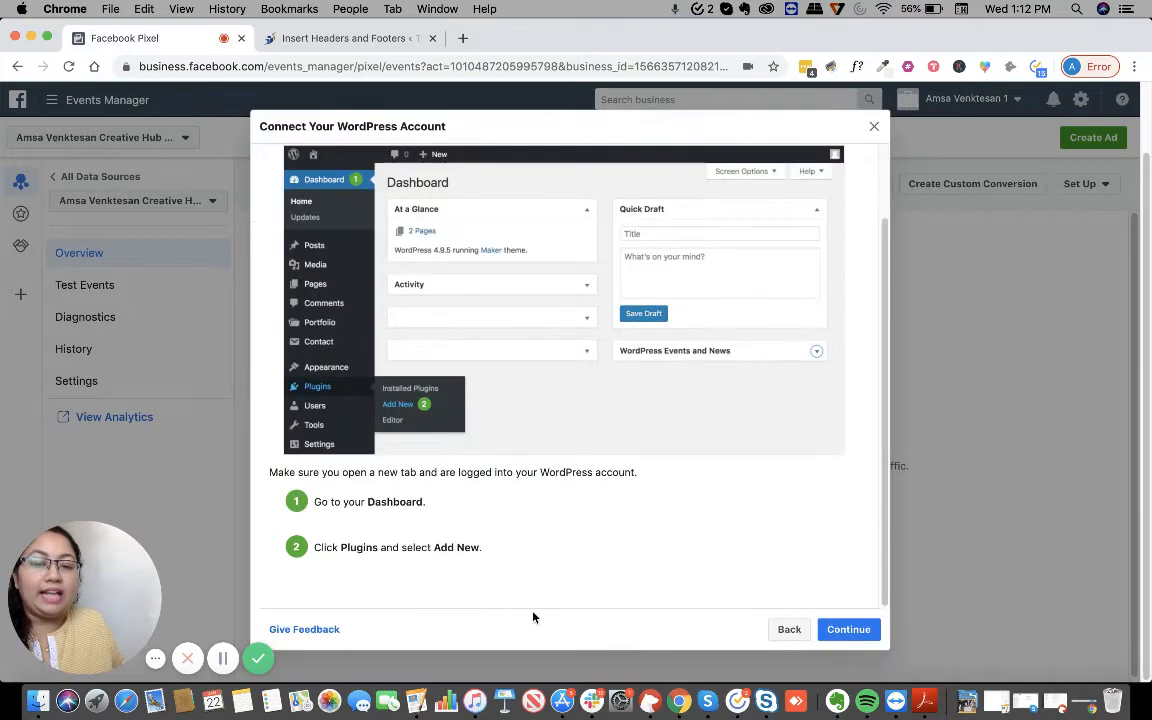
left_click(830, 629)
scroll(586, 386, "down", 2)
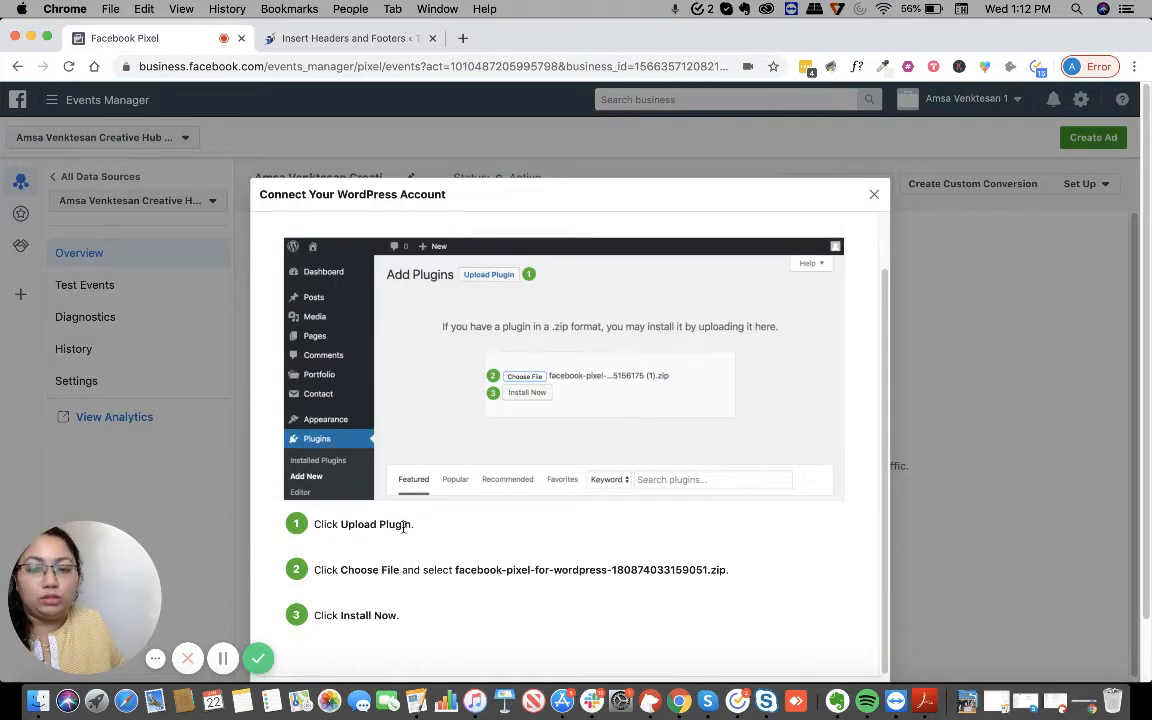
scroll(600, 603, "down", 2)
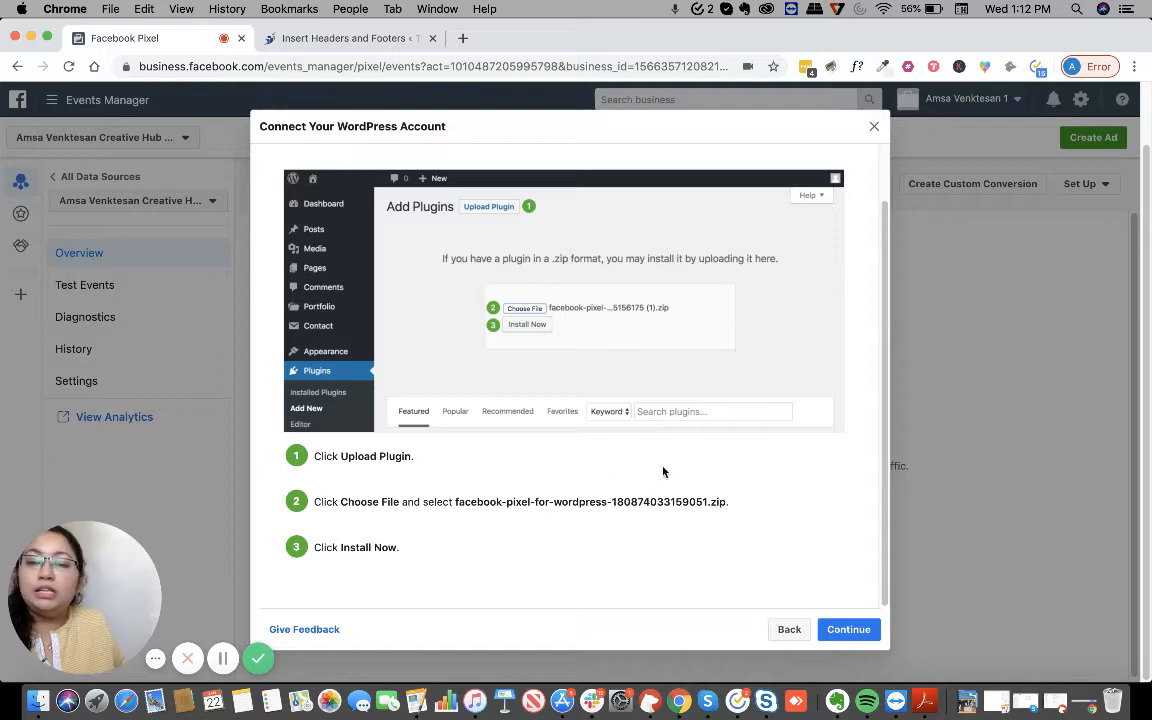
left_click(860, 632)
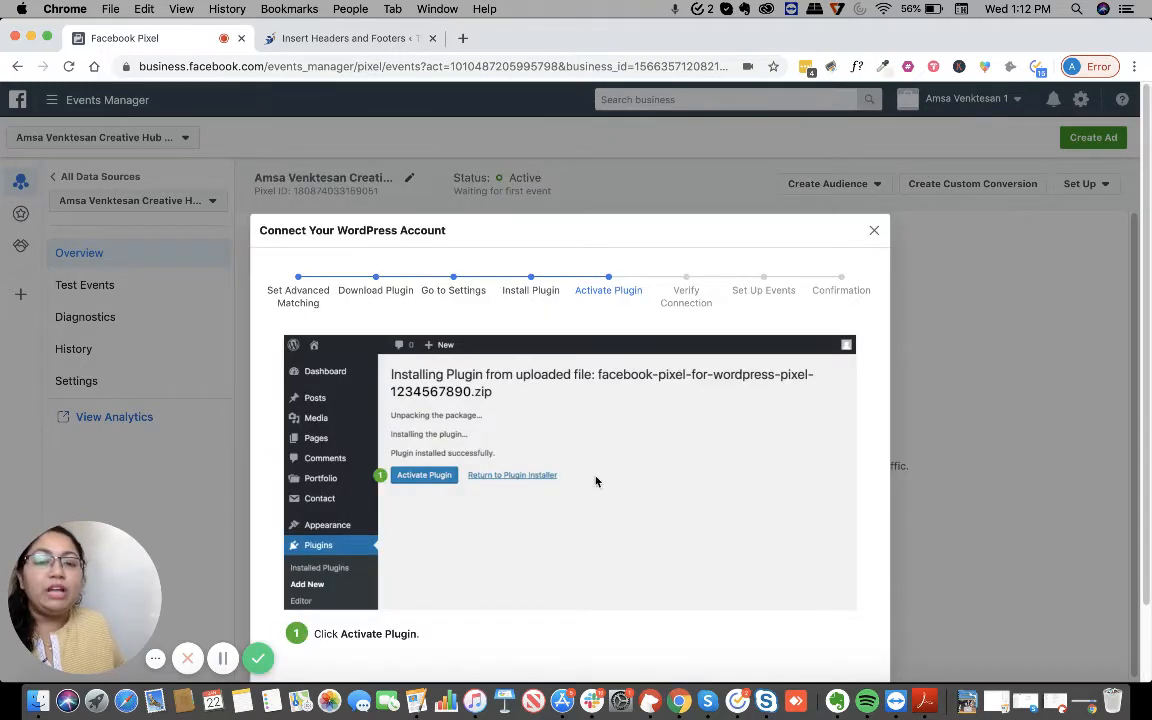
scroll(595, 481, "down", 2)
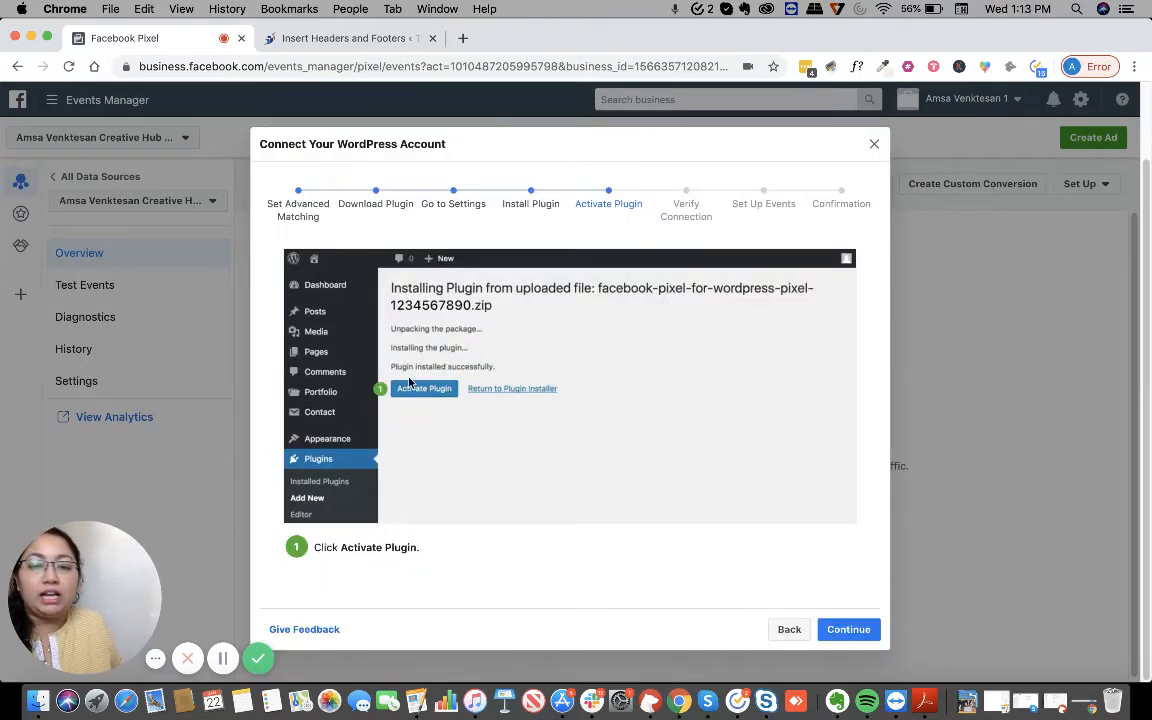
left_click(848, 628)
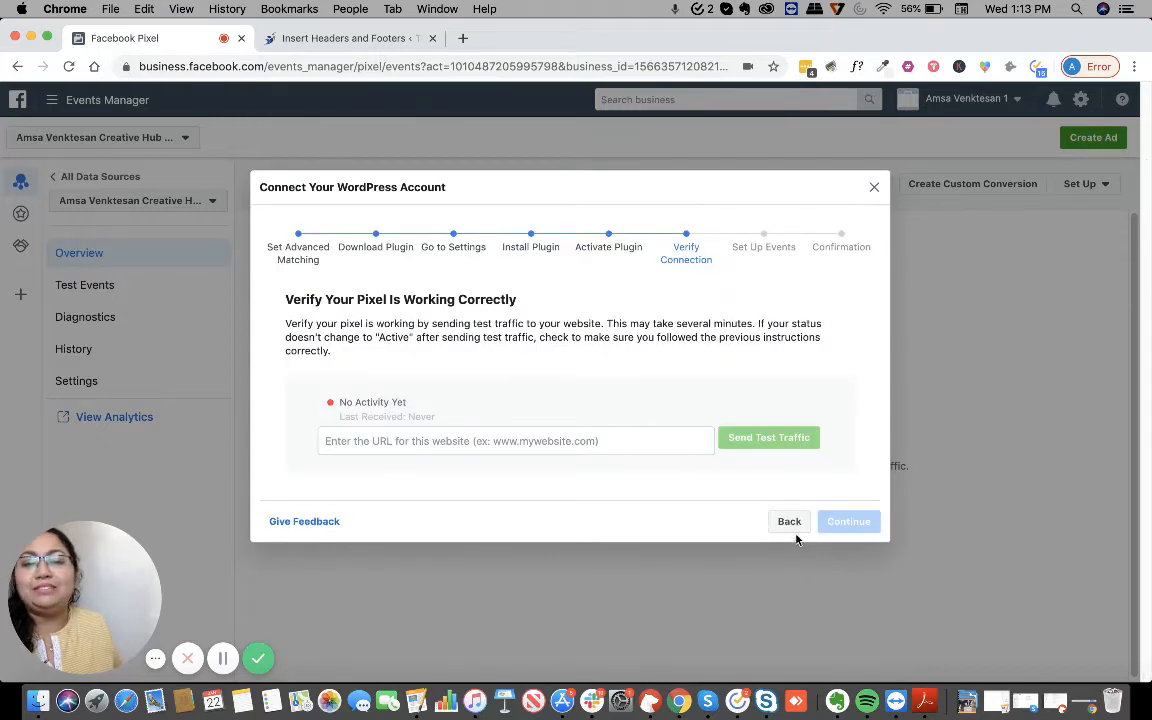
left_click(516, 441)
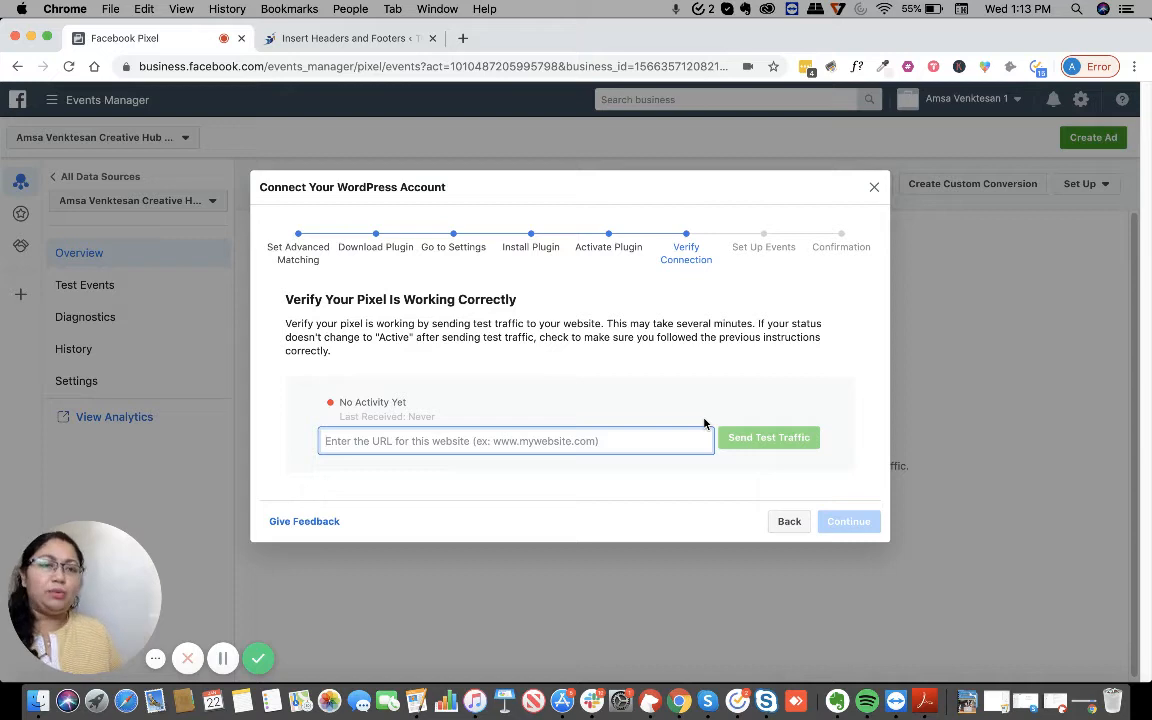
Back out of the WordPress connection setup and close the partner selection.
left_click(794, 522)
left_click(792, 627)
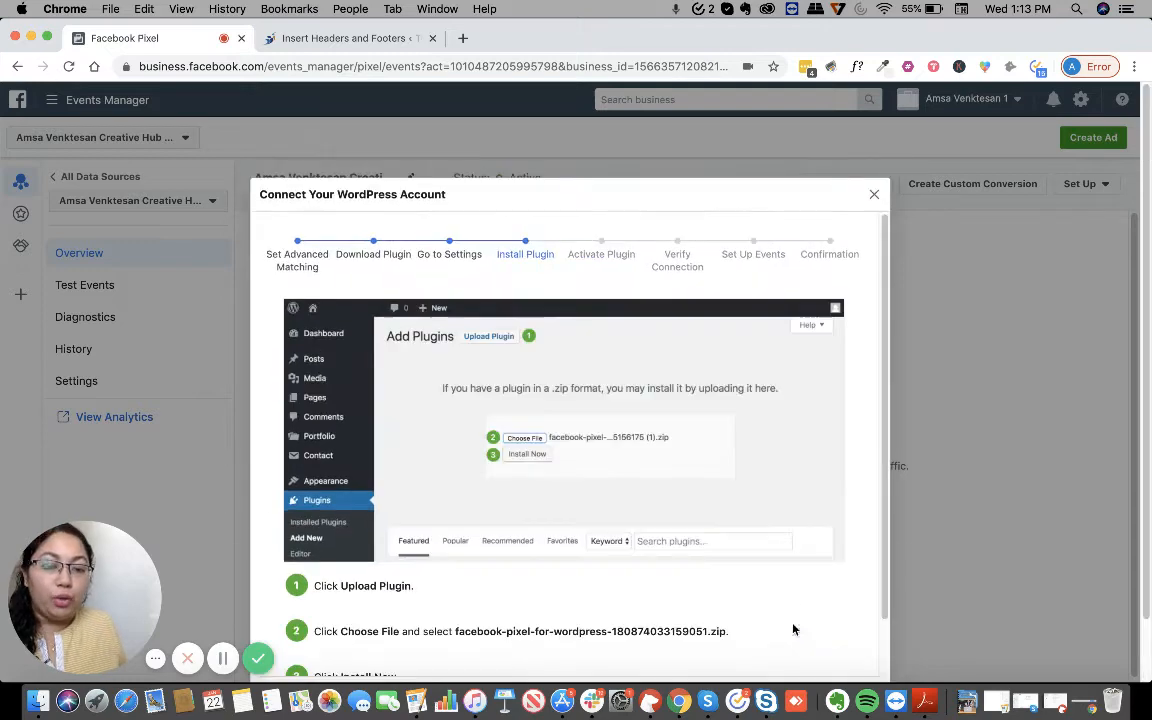
left_click(797, 629)
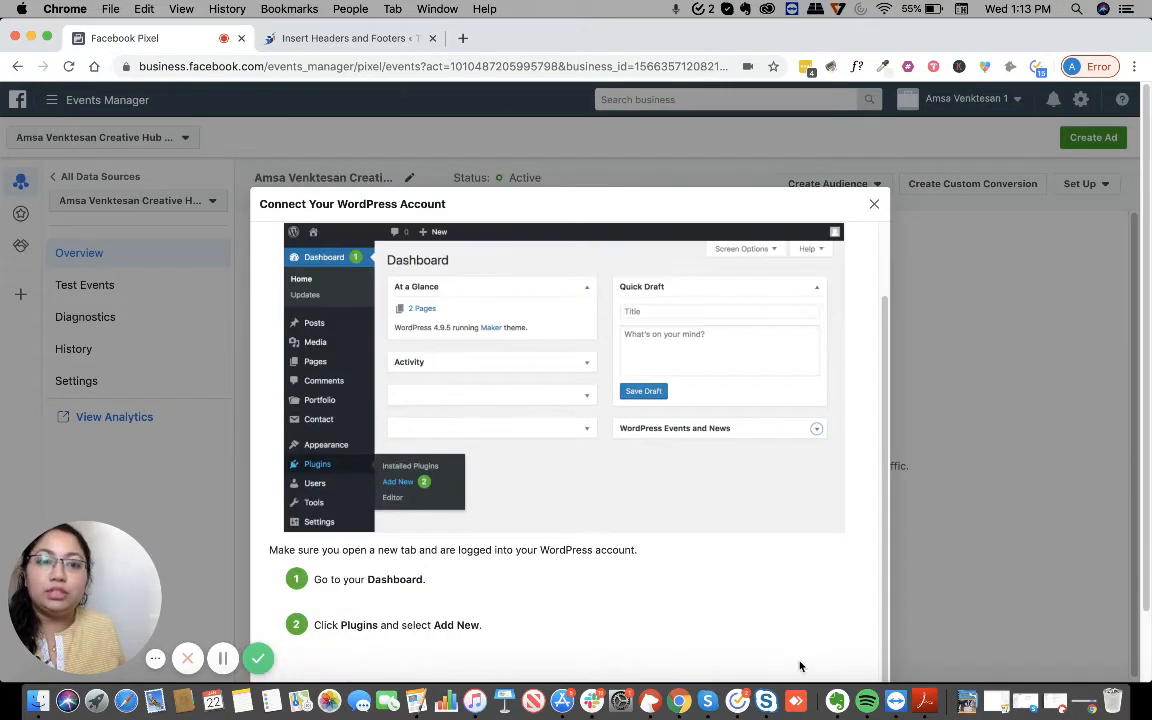
left_click(795, 633)
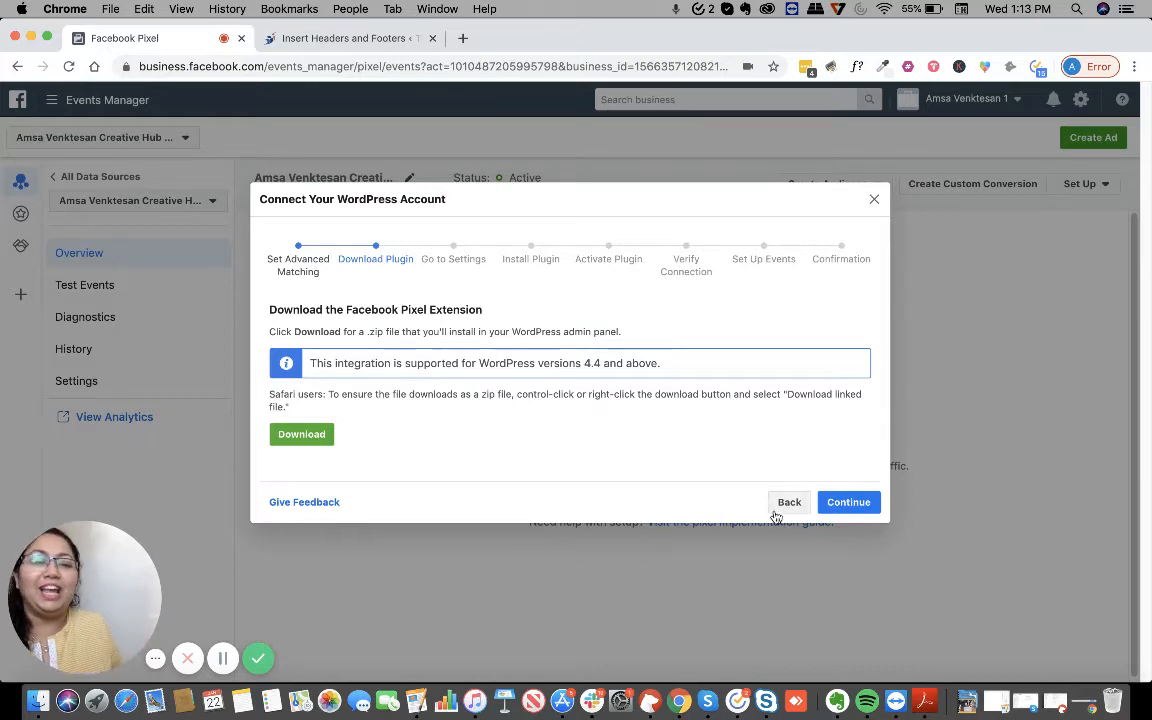
left_click(786, 508)
left_click(792, 502)
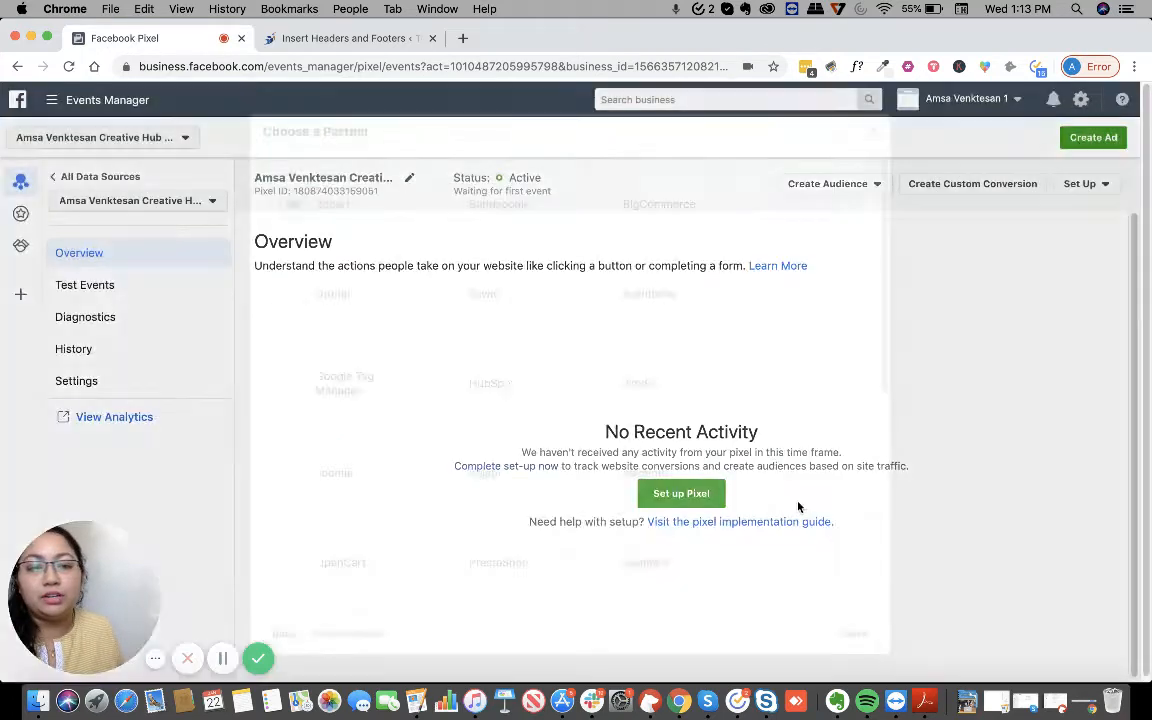
left_click(848, 635)
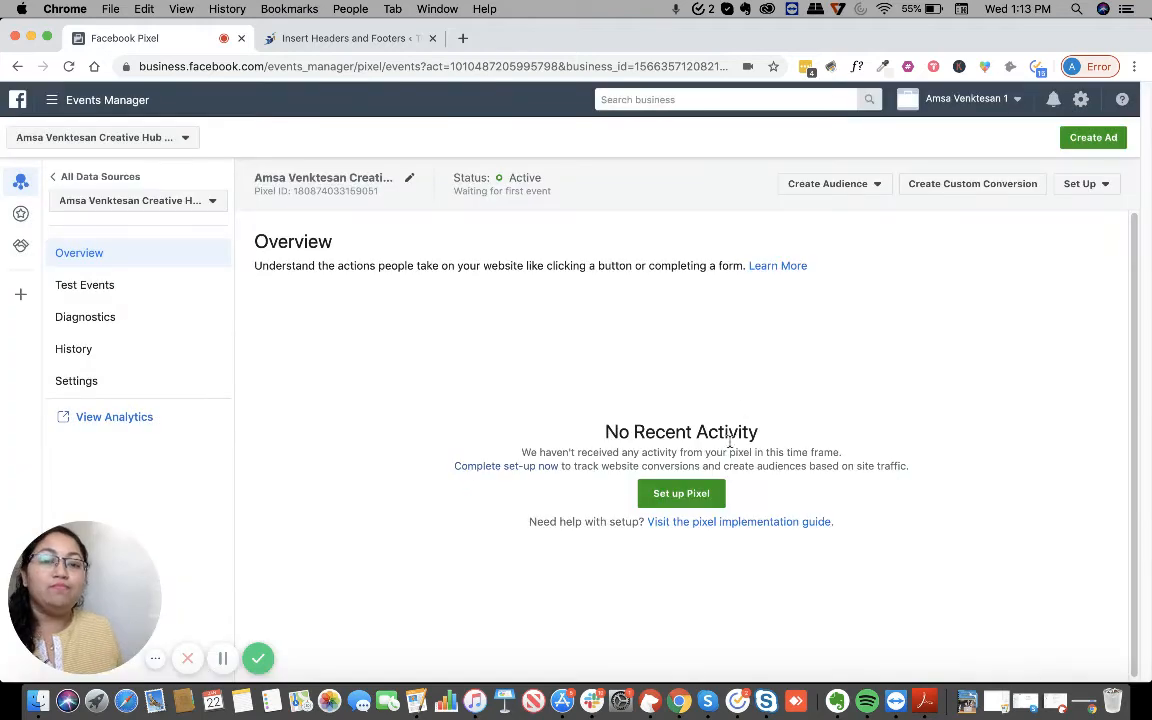
Restart the pixel setup with manual code installation and copy the pixel base code to the clipboard.
left_click(681, 491)
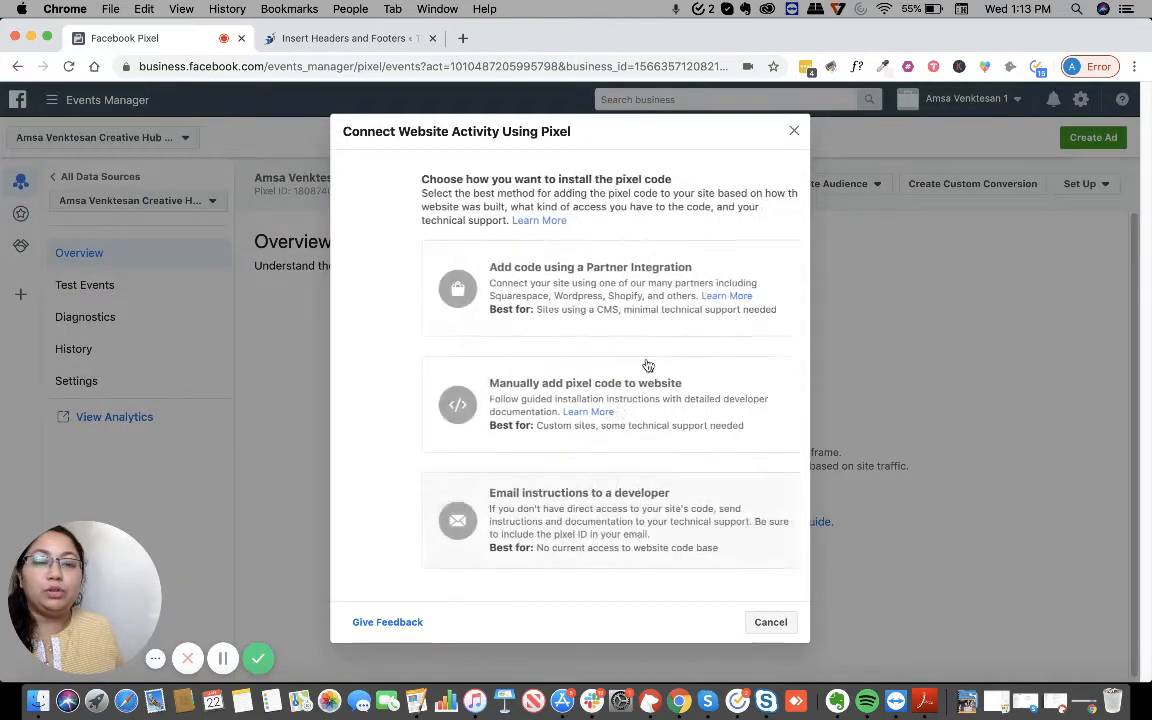
left_click(566, 389)
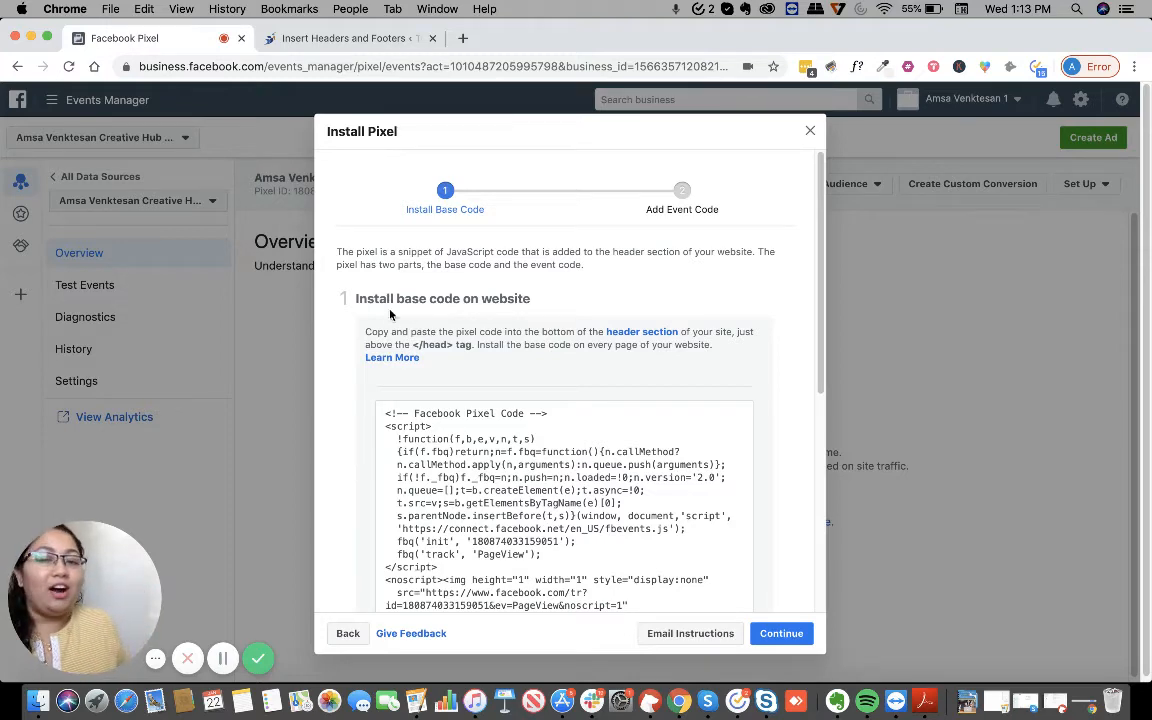
scroll(507, 453, "down", 5)
scroll(528, 300, "up", 3)
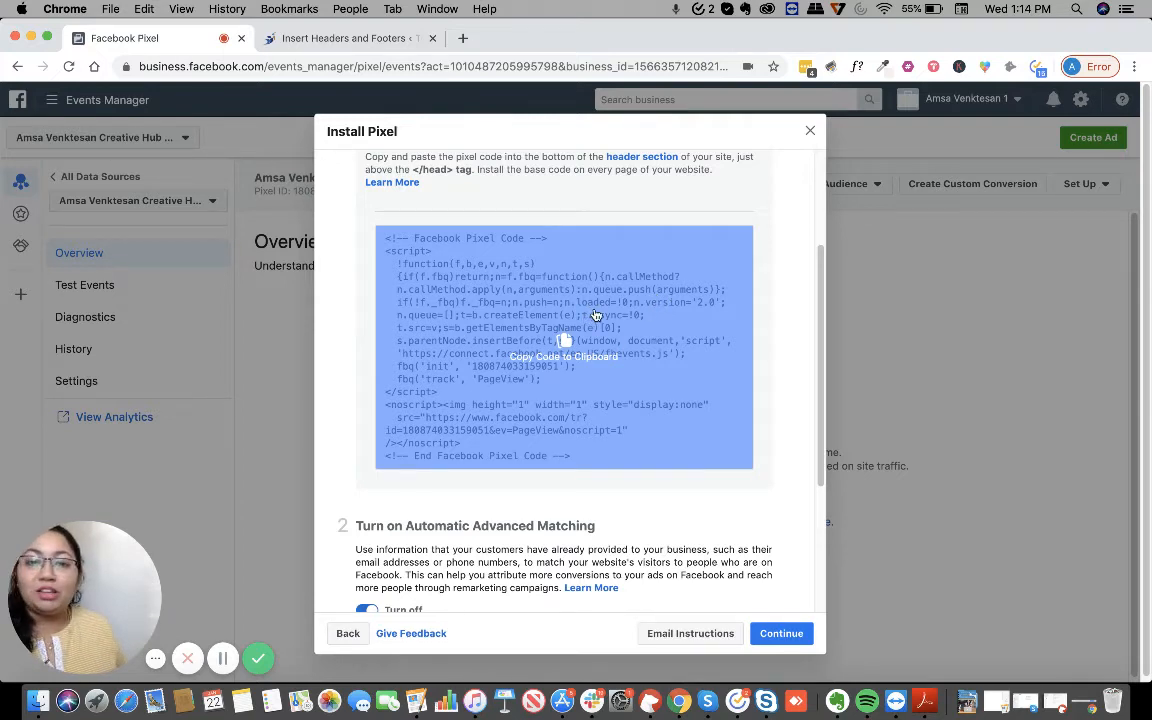
scroll(570, 340, "up", 1)
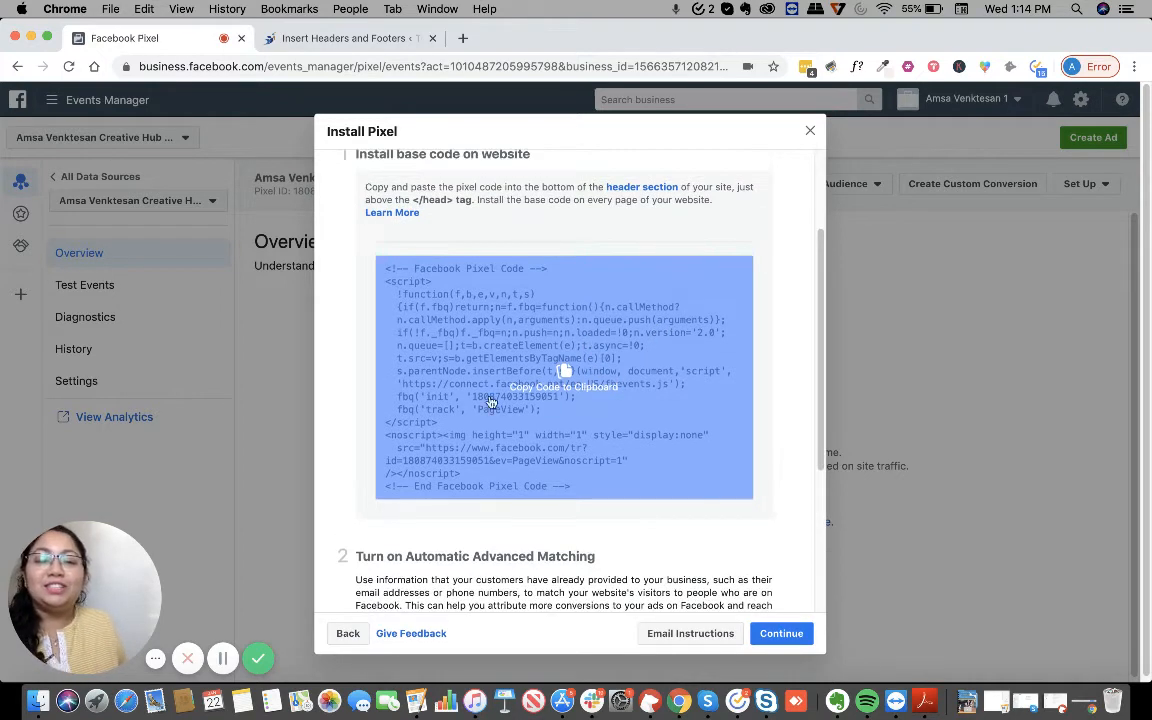
left_click(578, 377)
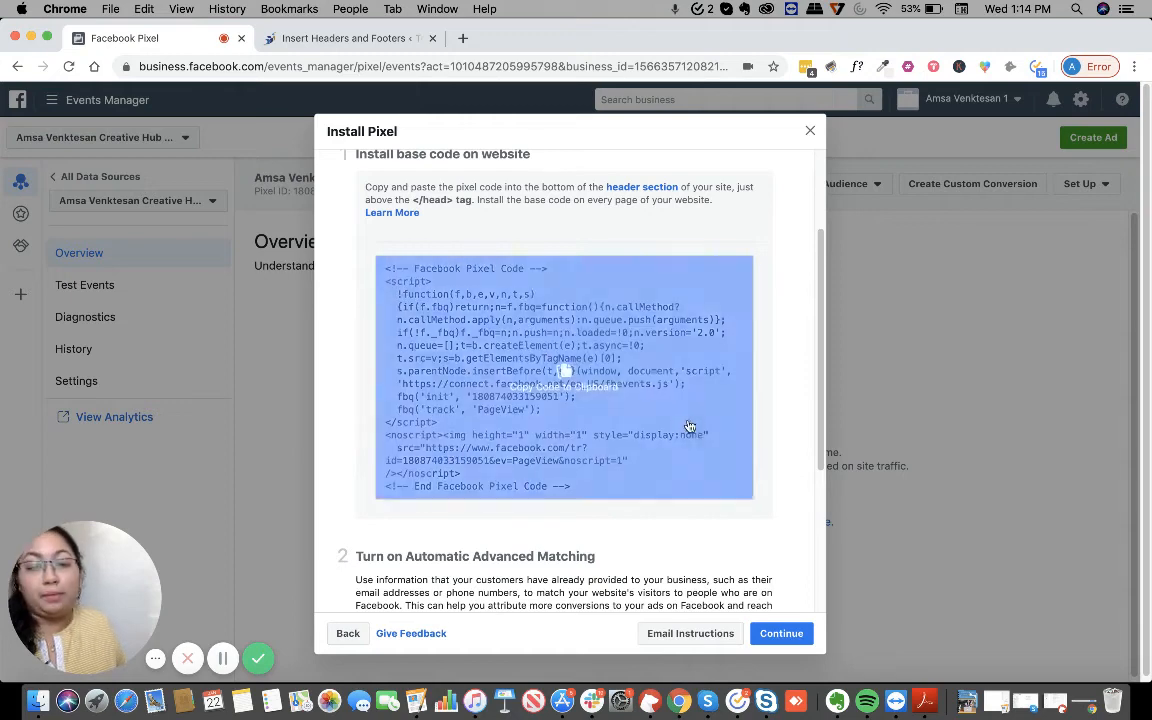
Continue past the pixel base code instructions and close the event setup without adding any event code.
scroll(689, 426, "down", 5)
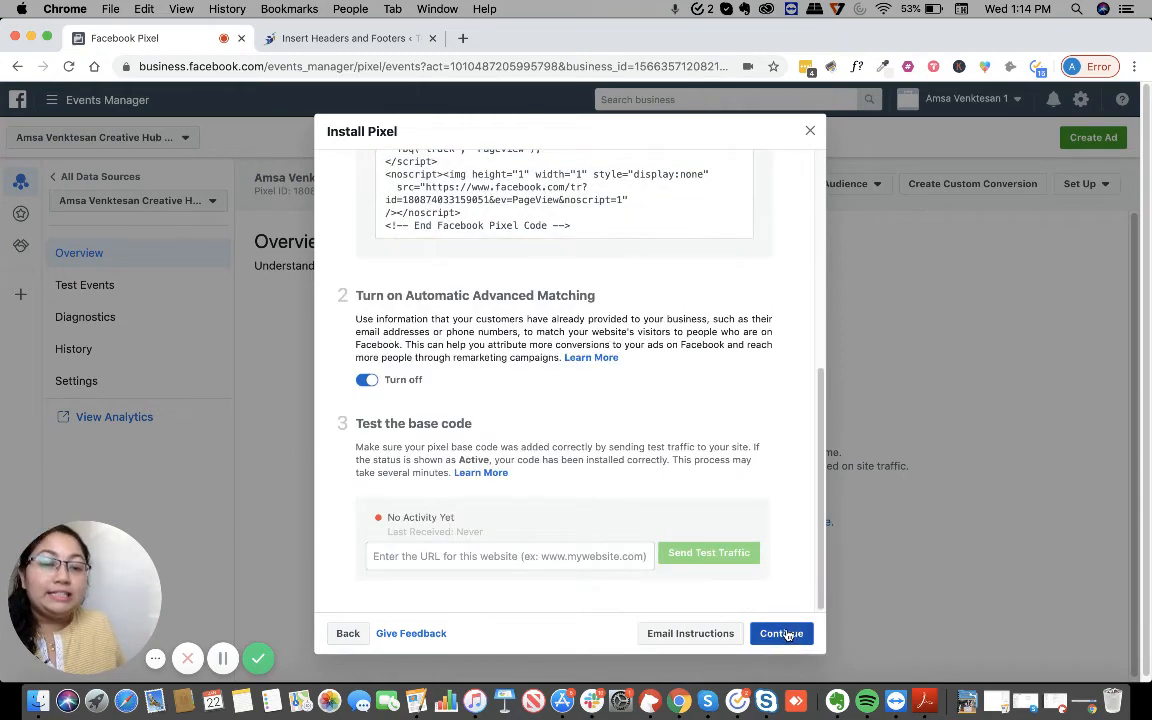
left_click(781, 633)
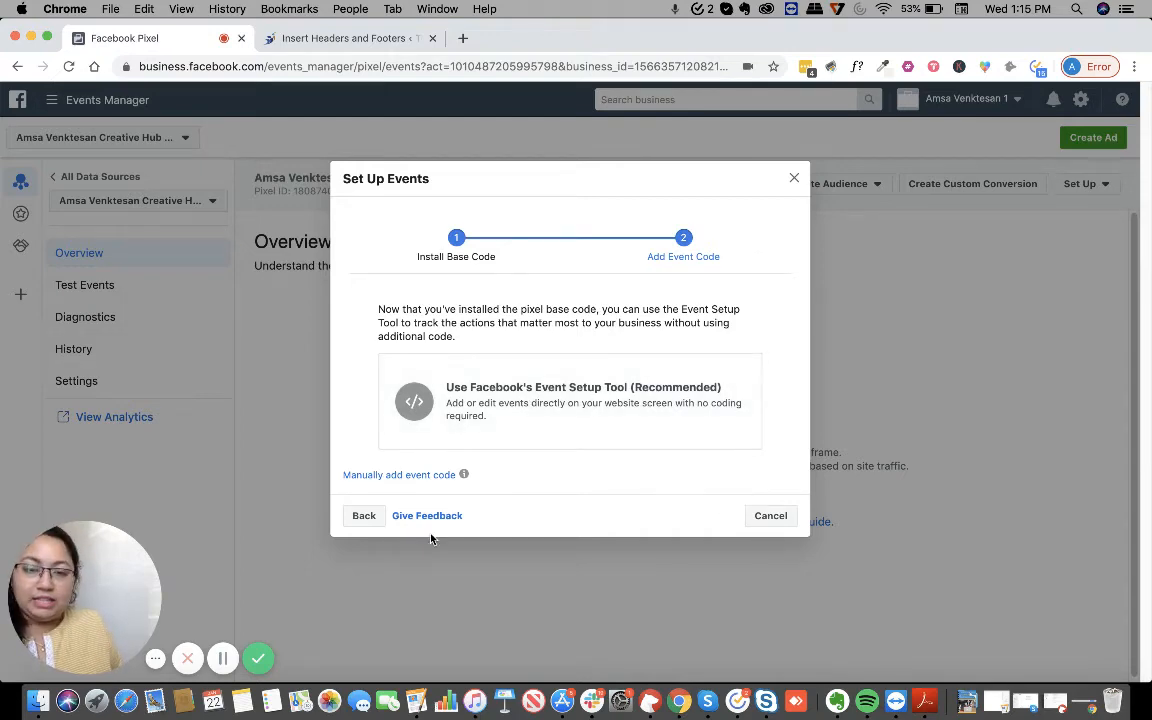
left_click(766, 516)
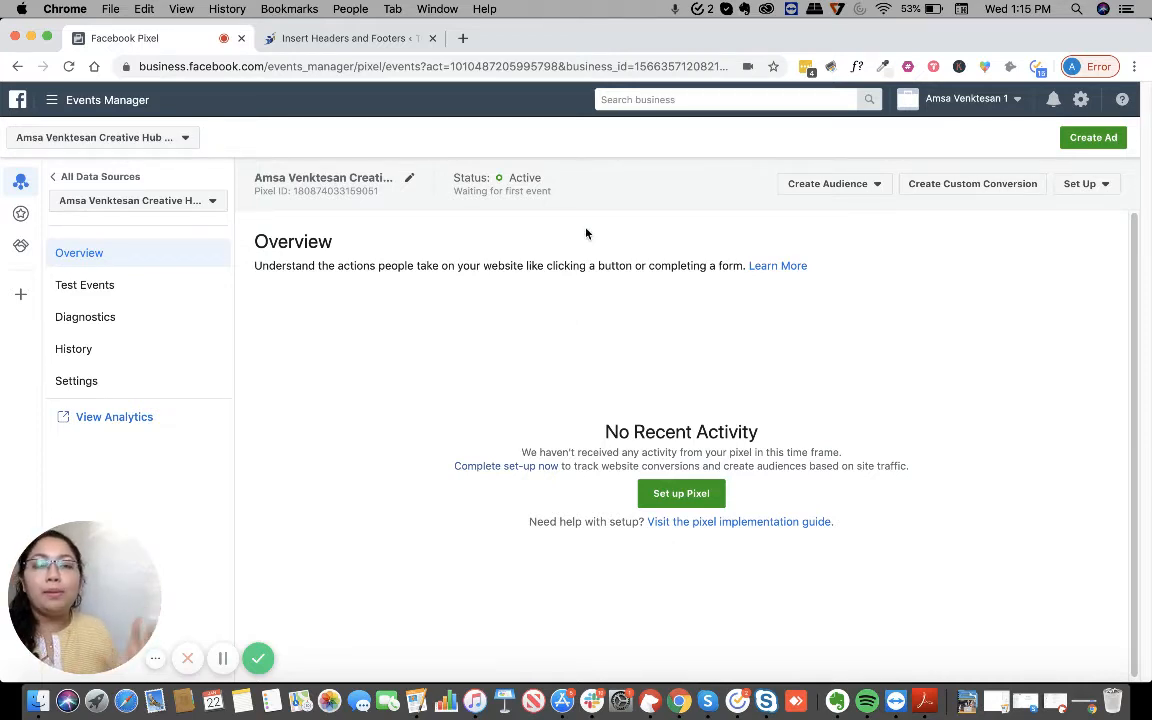
Switch to the WordPress admin site and open the page for adding new plugins.
left_click(306, 36)
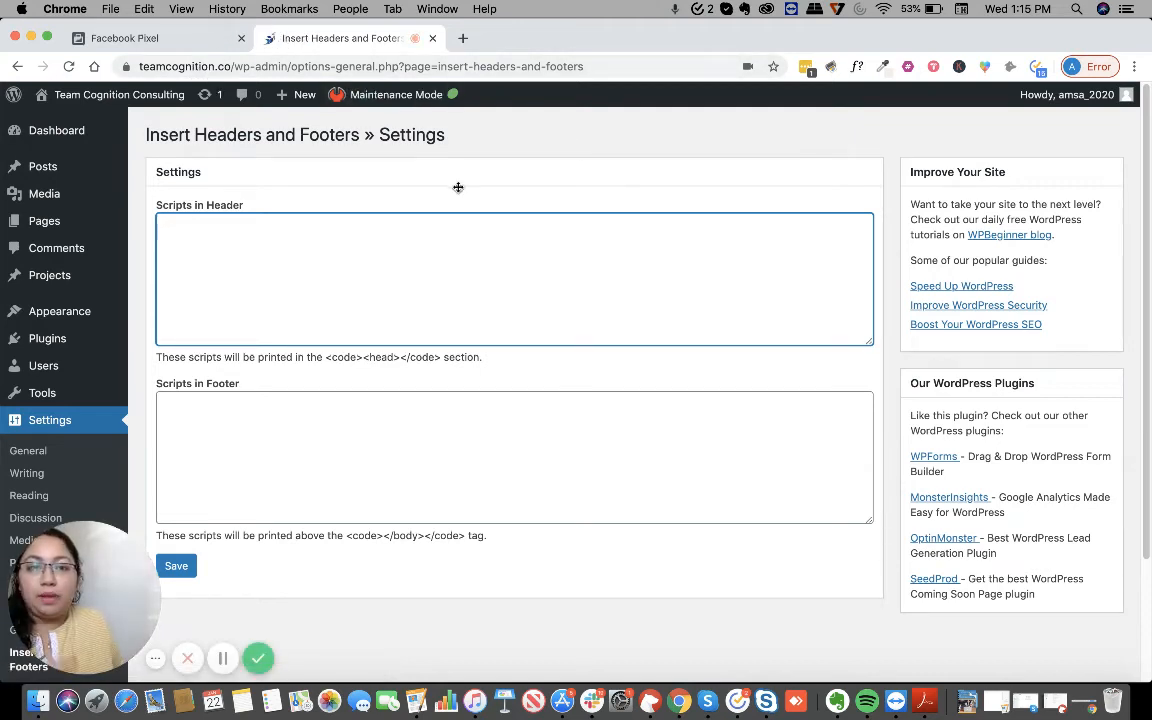
mouse_move(50, 340)
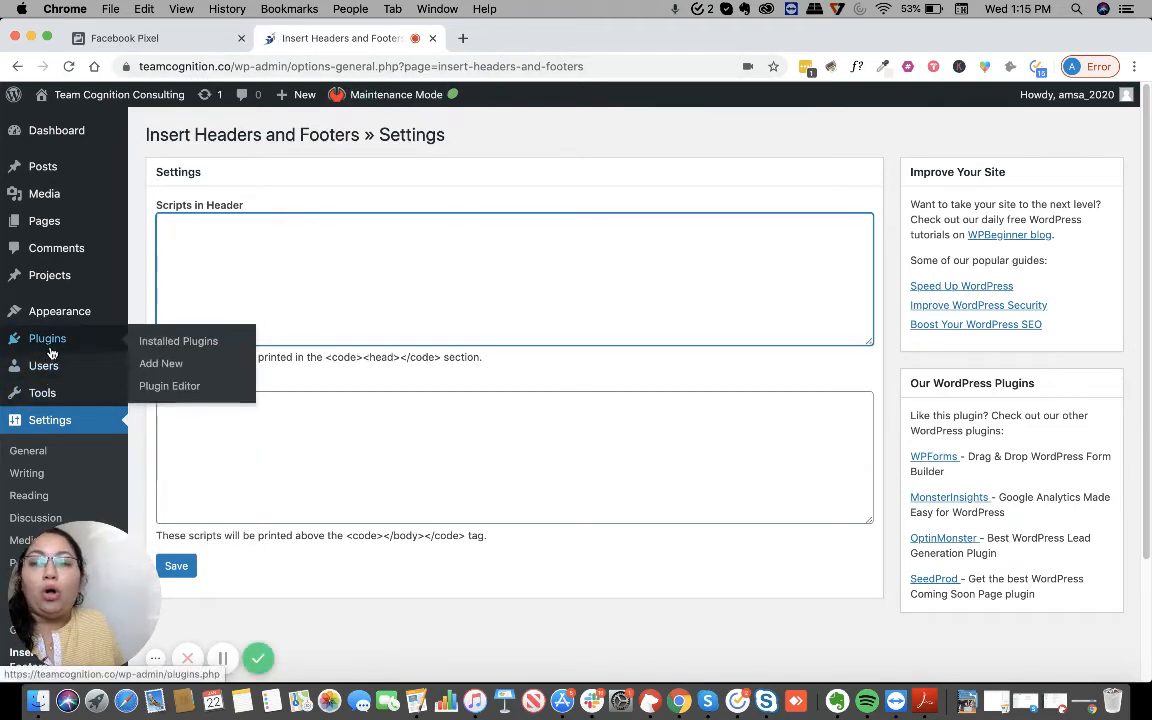
left_click(166, 368)
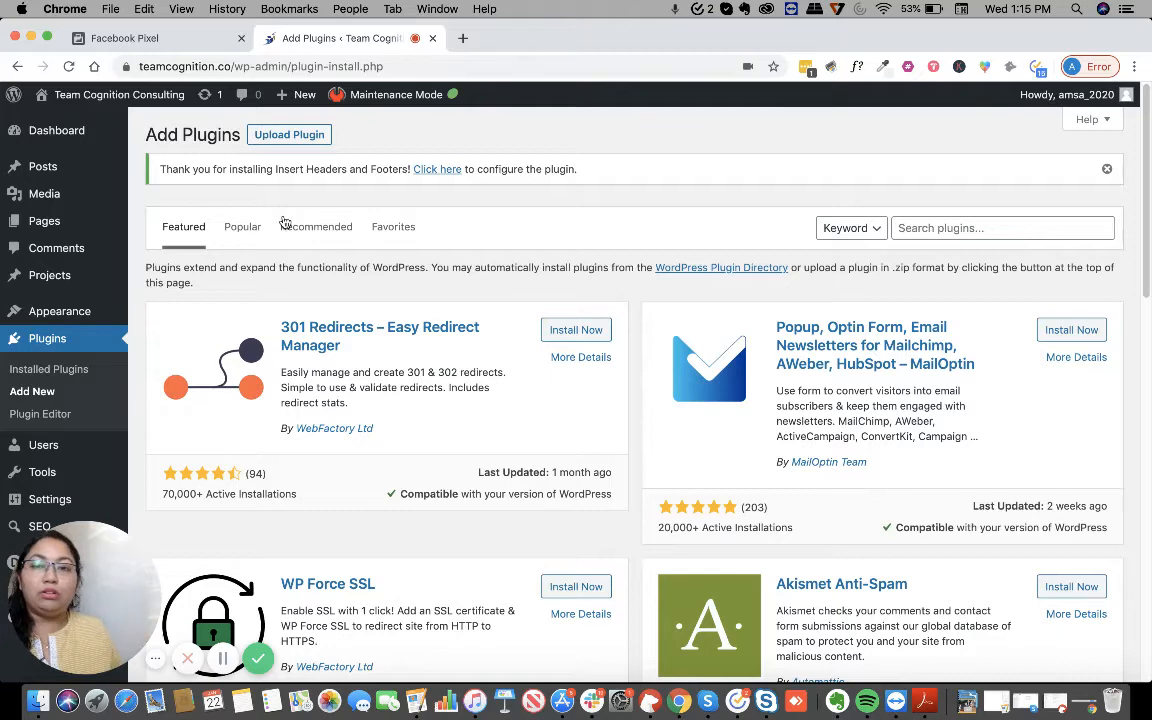
left_click(305, 133)
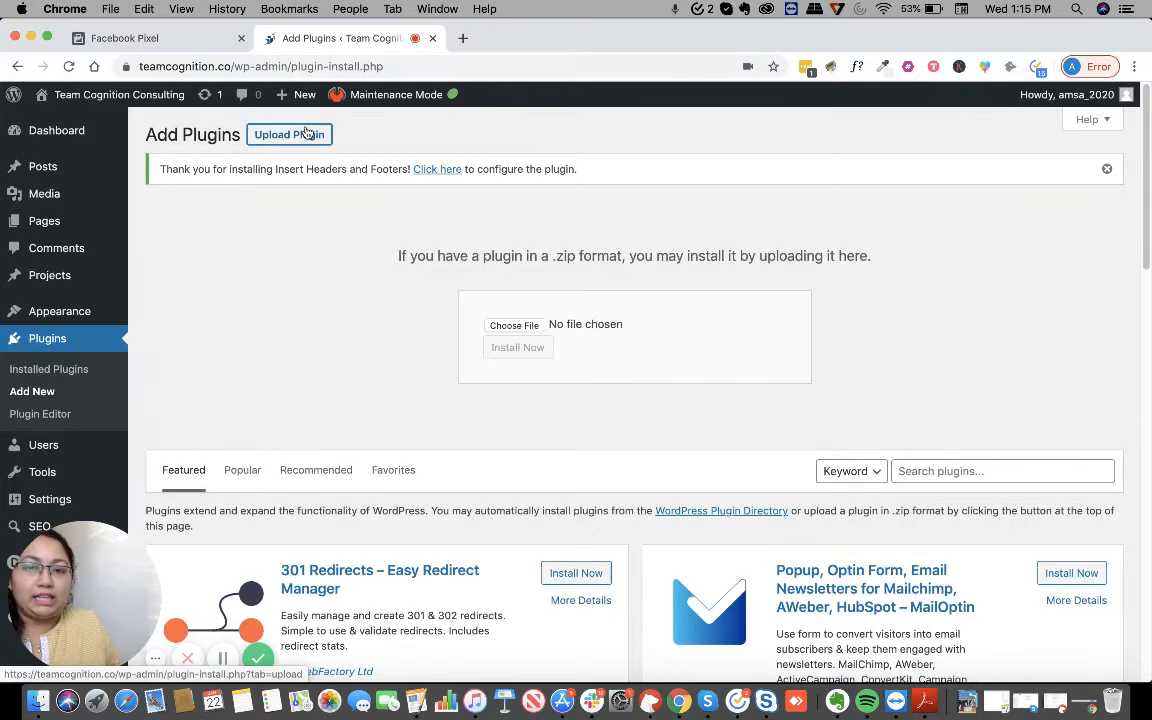
left_click(512, 326)
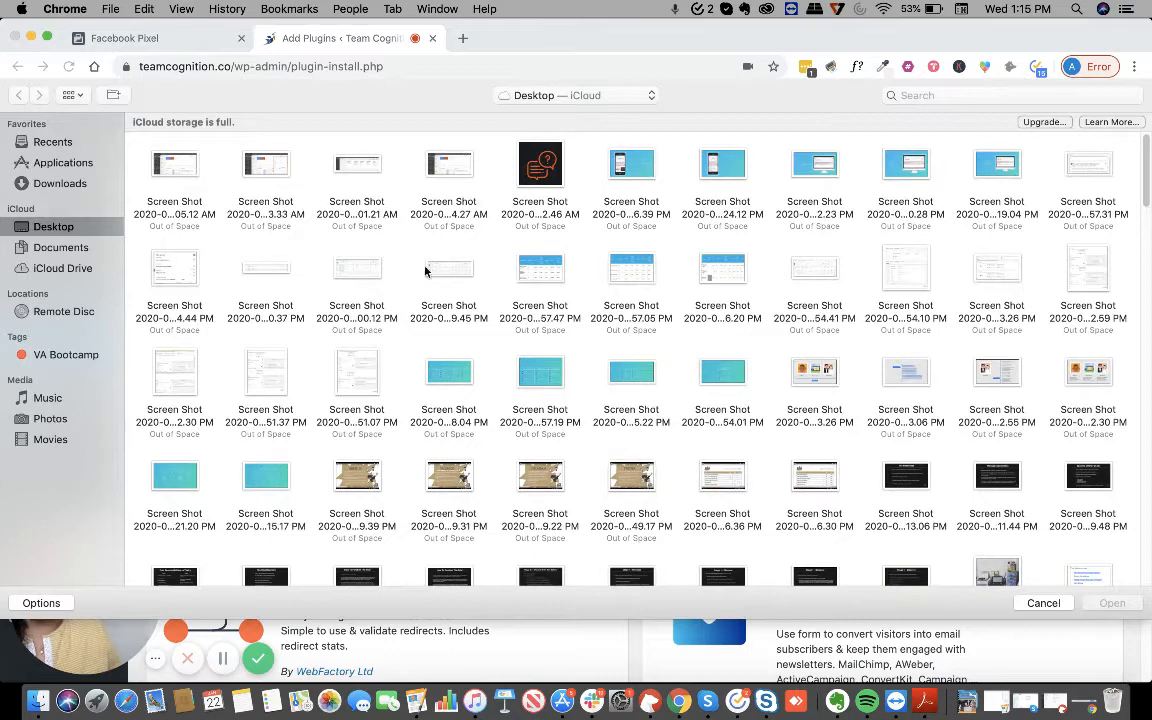
left_click(1043, 603)
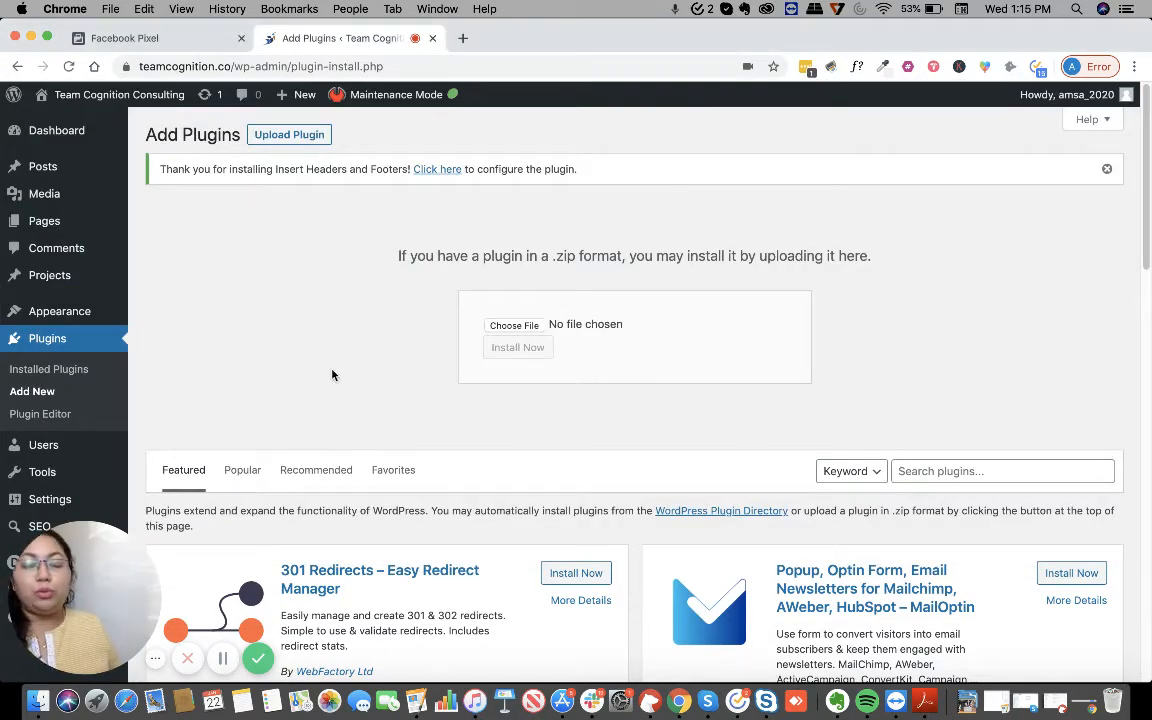
Search the WordPress plugin directory for "header and footer".
scroll(232, 382, "down", 5)
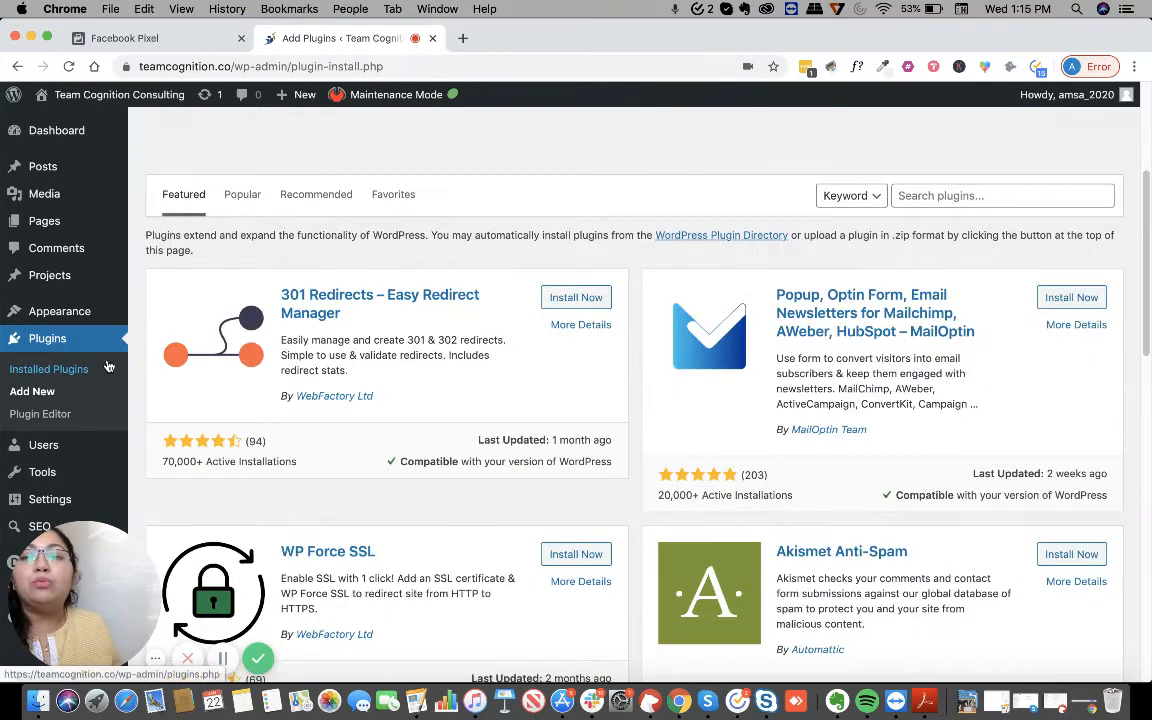
scroll(587, 331, "up", 1)
left_click(910, 228)
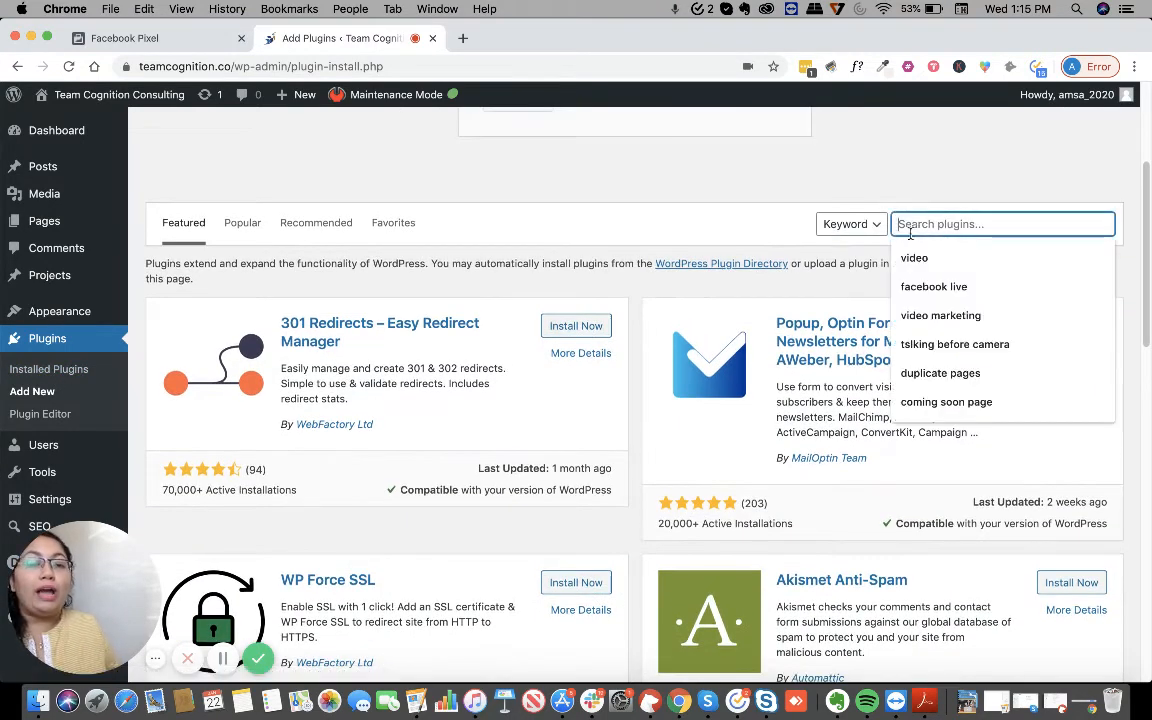
type("hea")
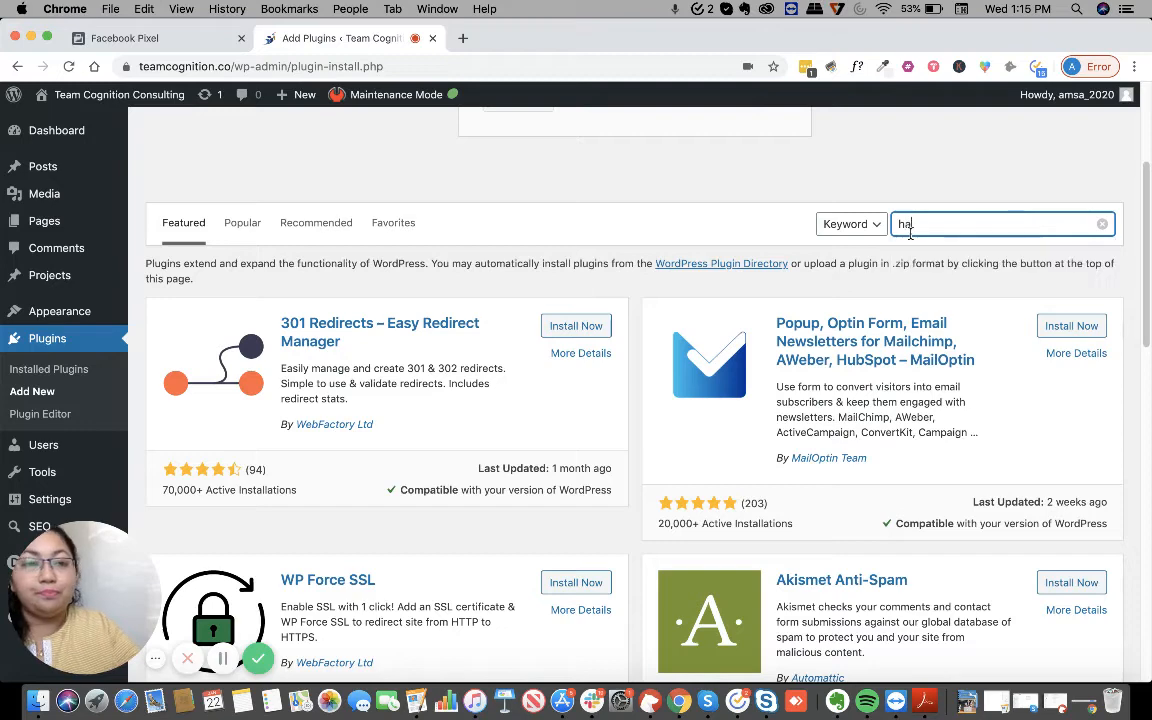
type("d")
key("Down")
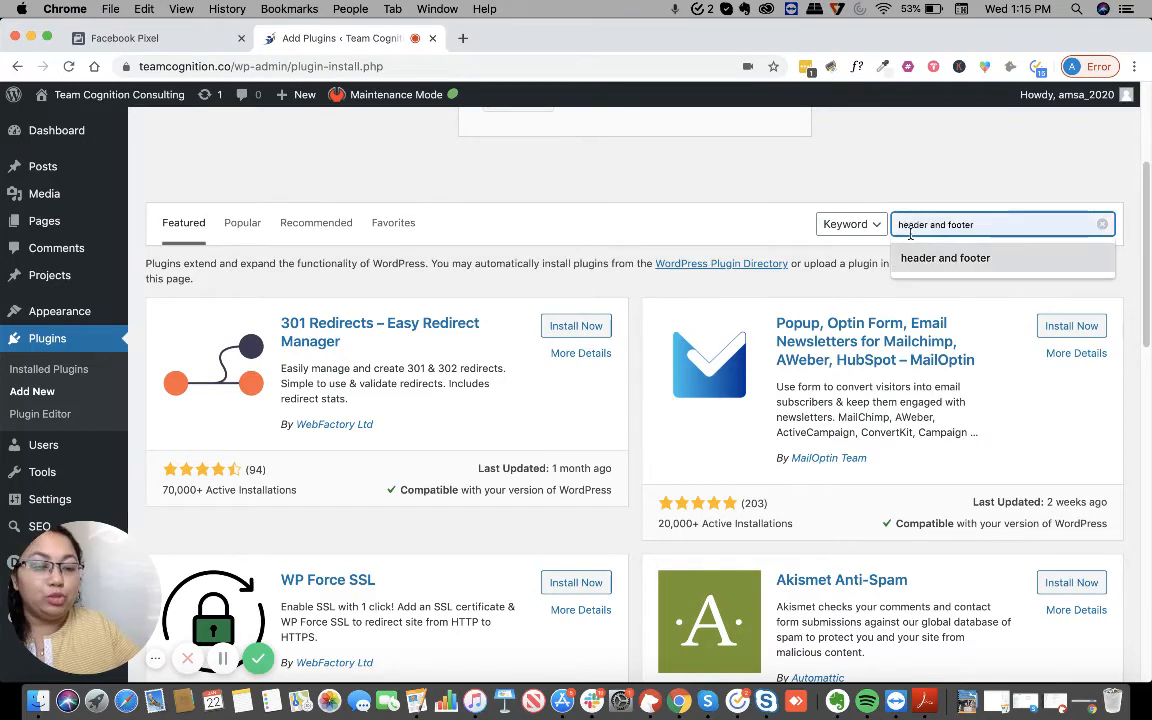
key("Return")
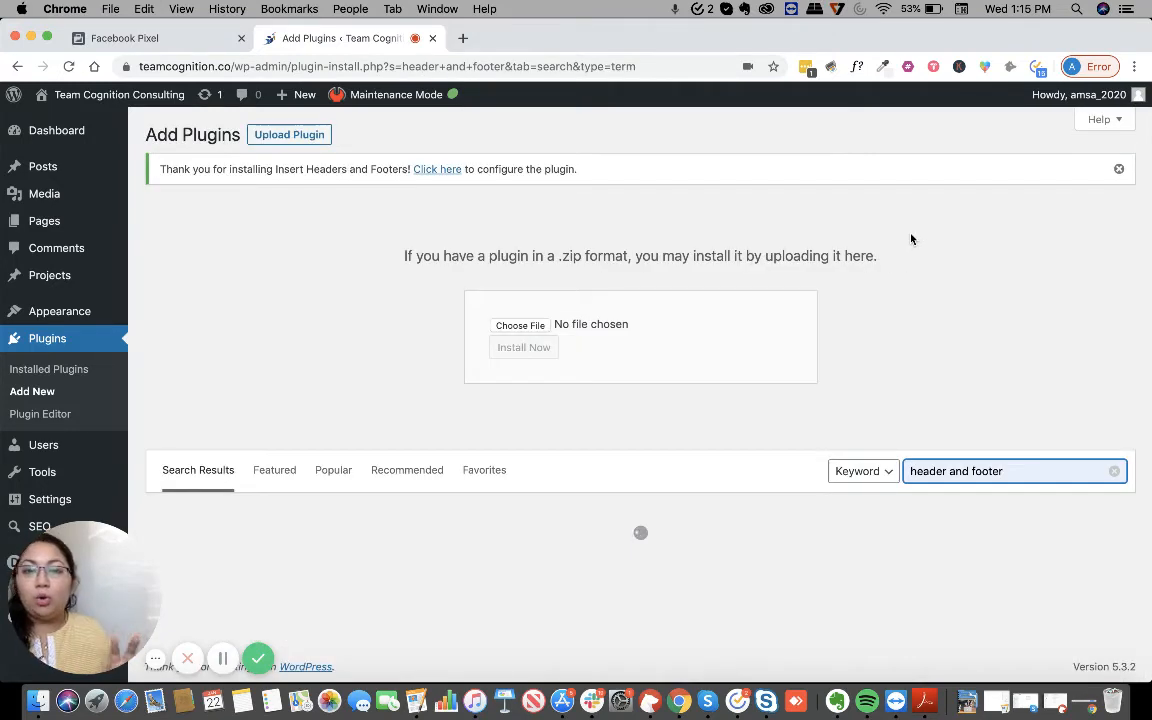
Examine the Insert Headers and Footers plugin's rating, installations, update date and WordPress compatibility, then open and close its details.
scroll(950, 242, "down", 3)
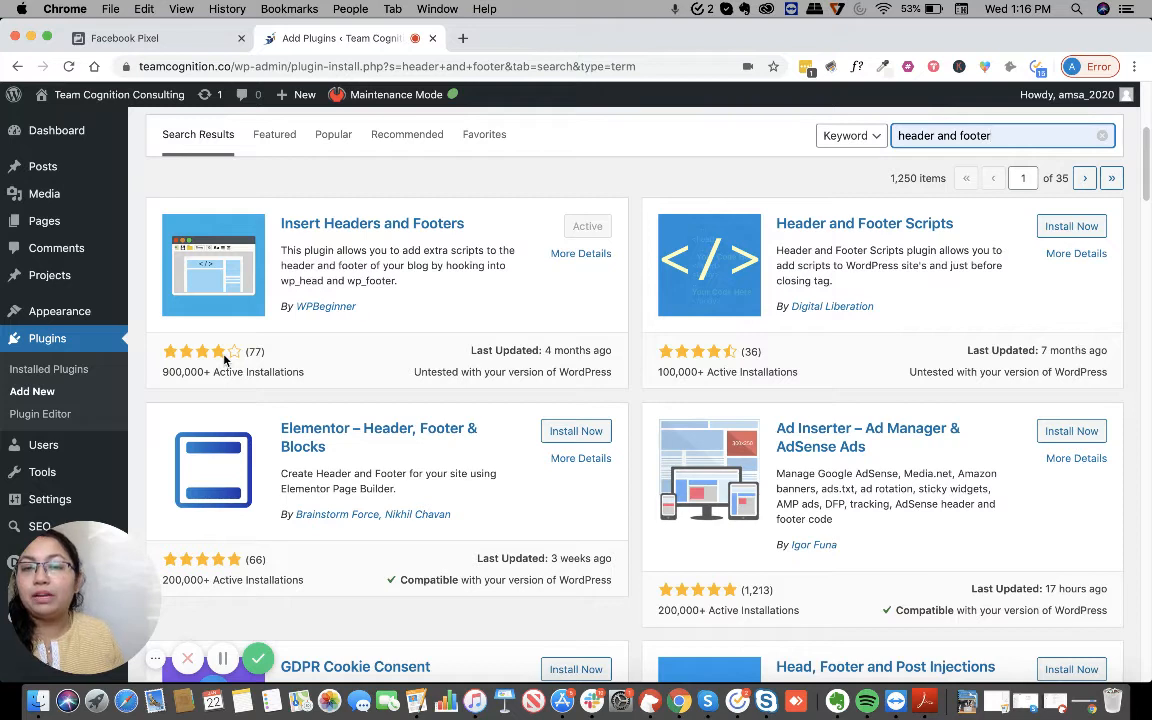
left_click(468, 346)
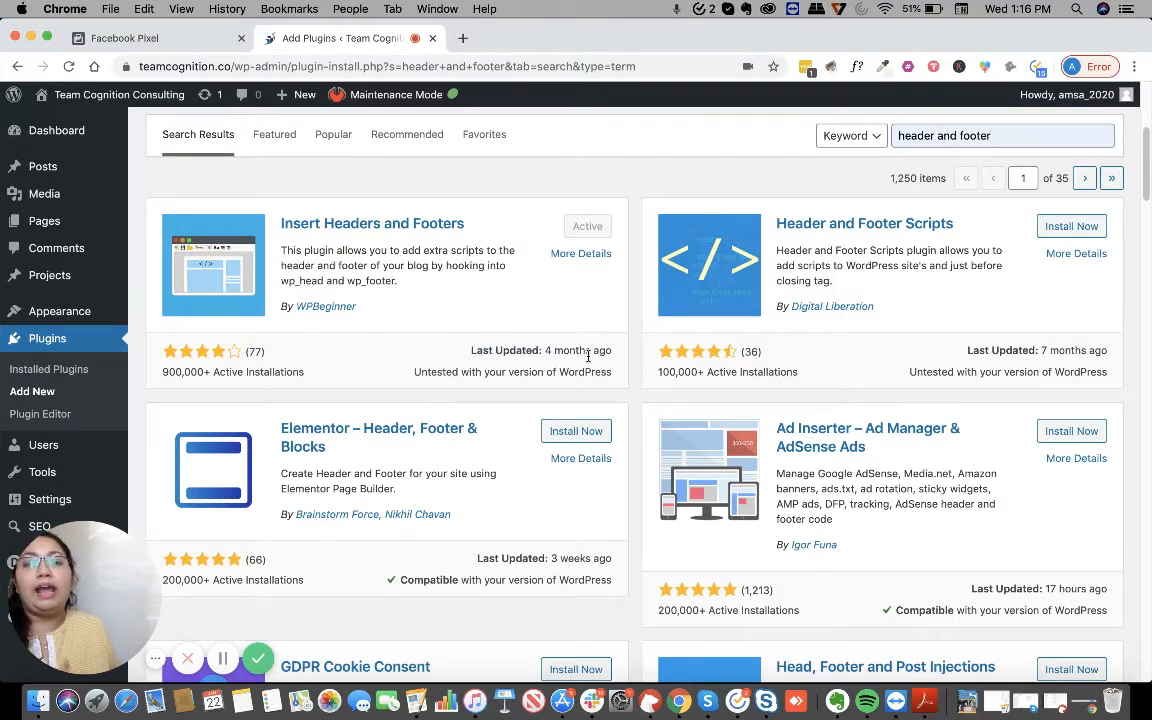
left_click_drag(414, 372, 600, 371)
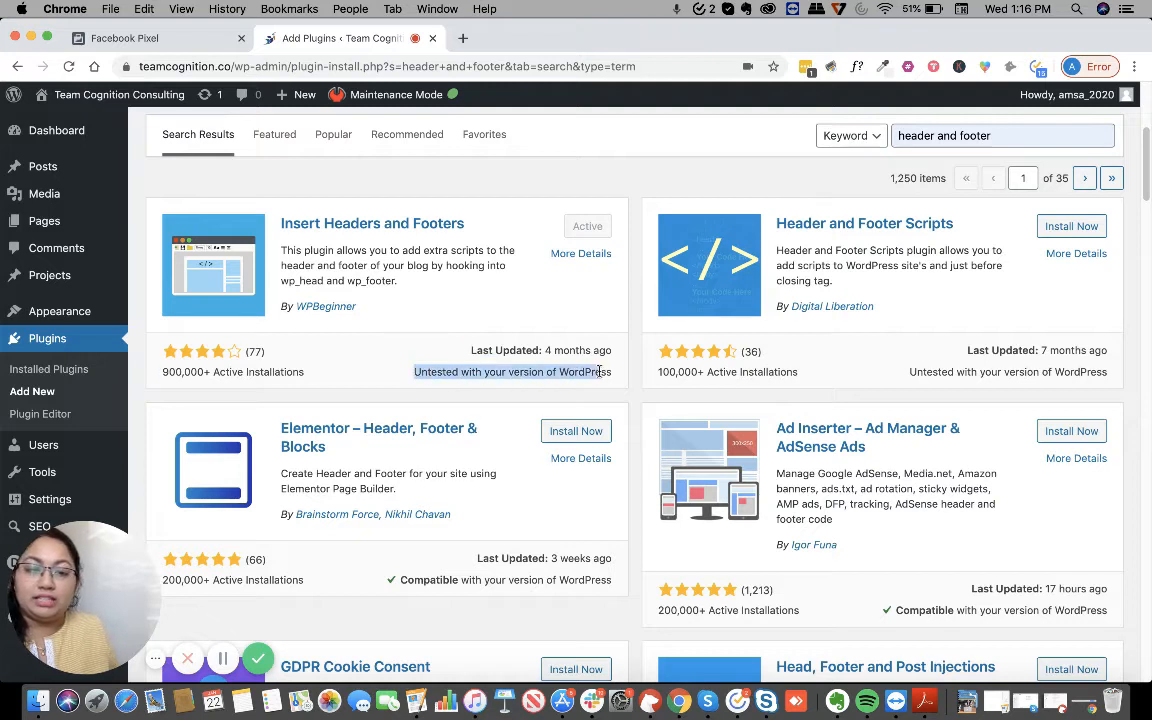
left_click(600, 371)
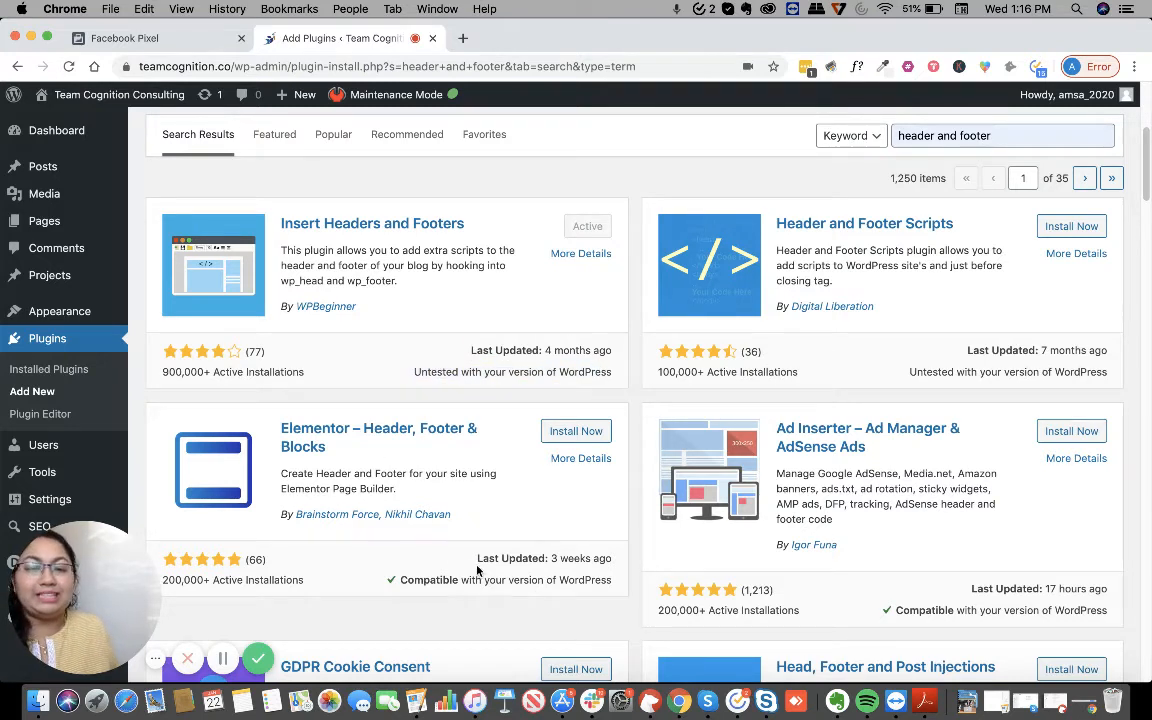
mouse_move(159, 384)
left_mouse_down()
mouse_move(283, 344)
mouse_move(175, 387)
left_mouse_up()
left_click(170, 380)
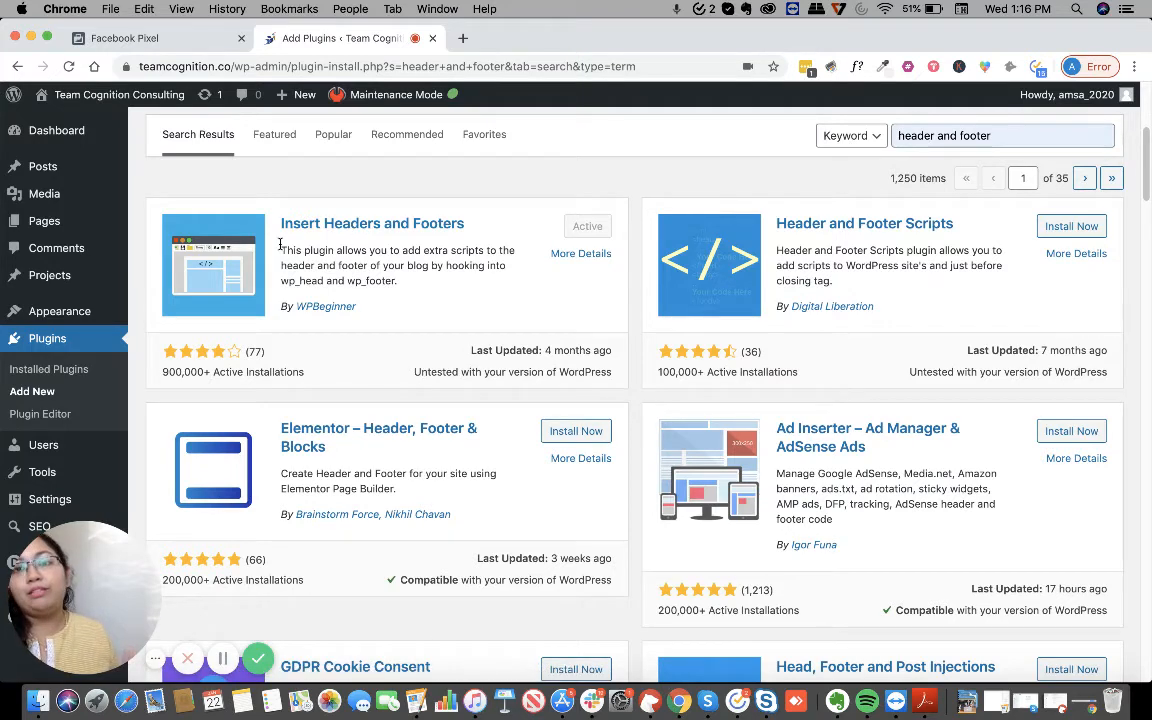
left_click(397, 225)
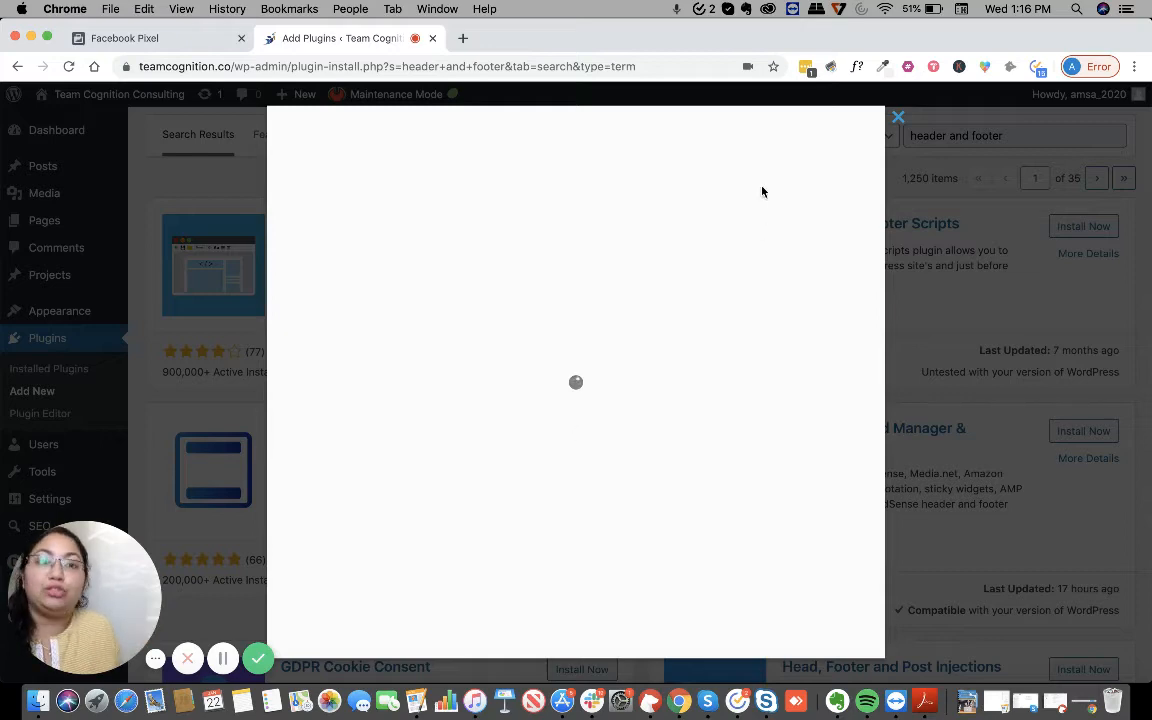
left_click(898, 118)
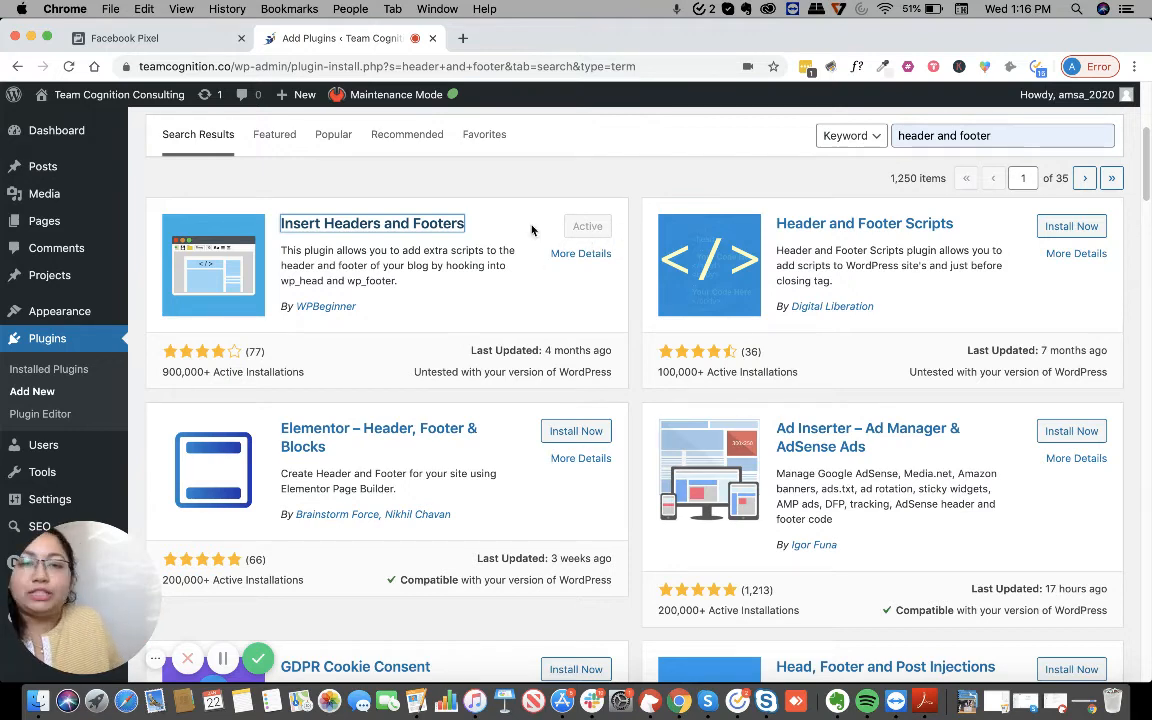
Open the settings page of the Insert Headers and Footers plugin.
scroll(52, 318, "down", 5)
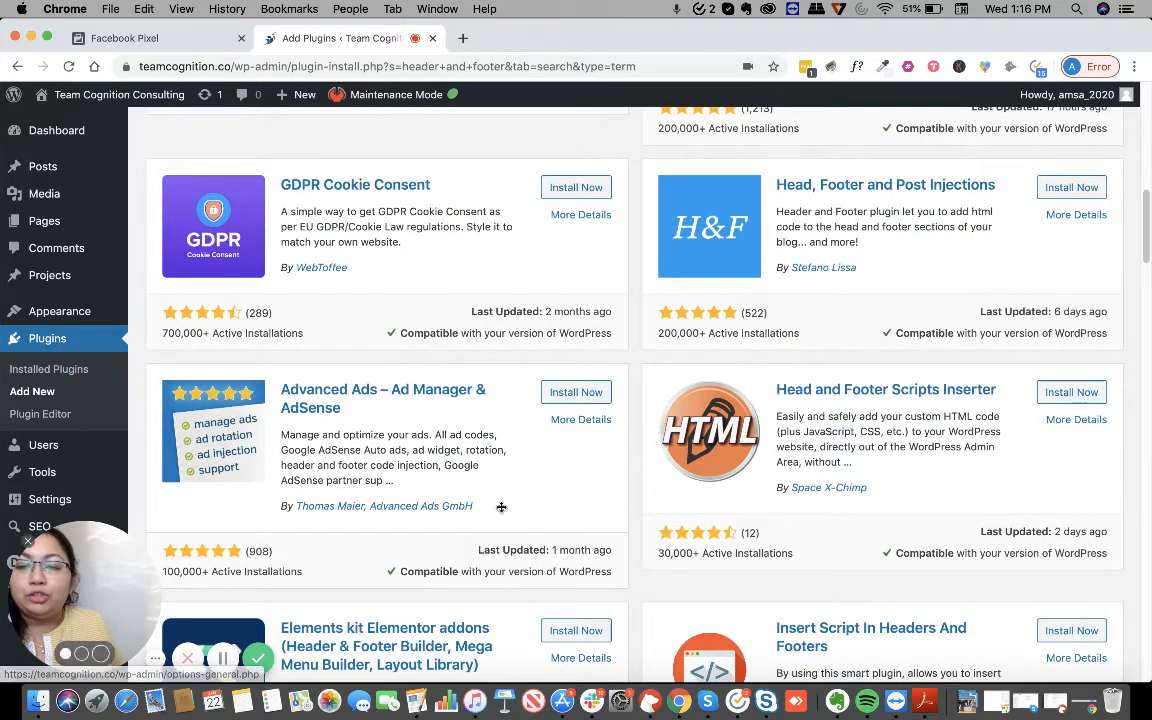
left_click_drag(501, 507, 1134, 555)
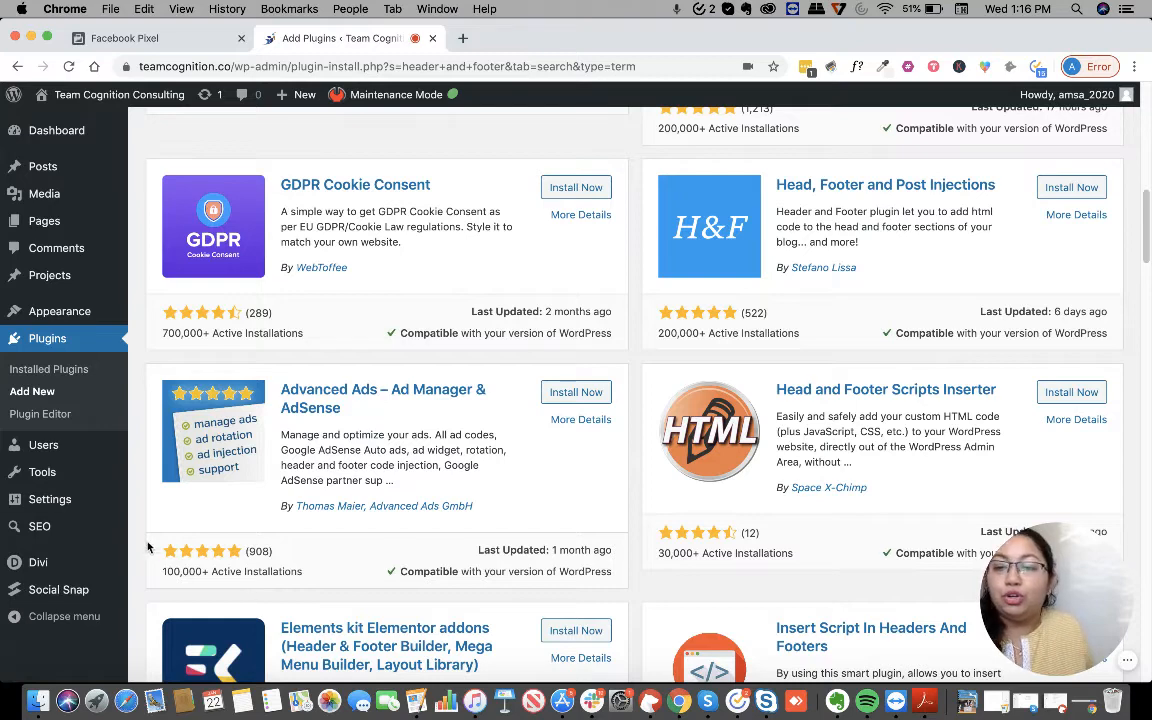
mouse_move(60, 499)
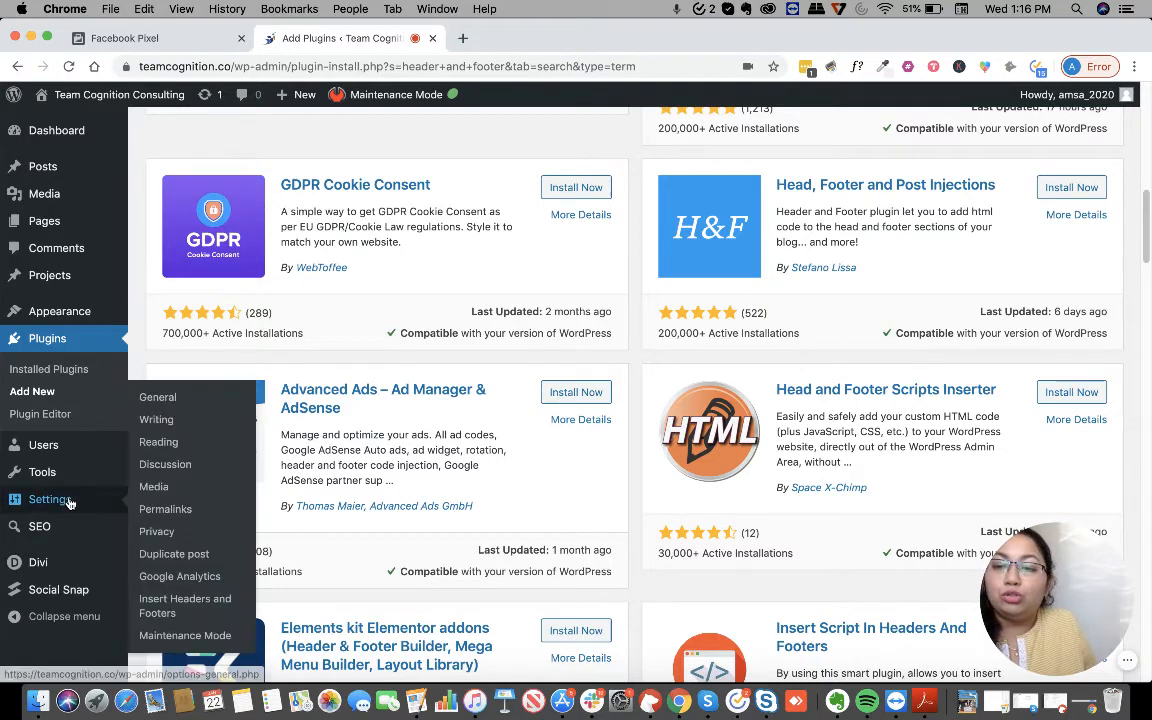
left_click(195, 605)
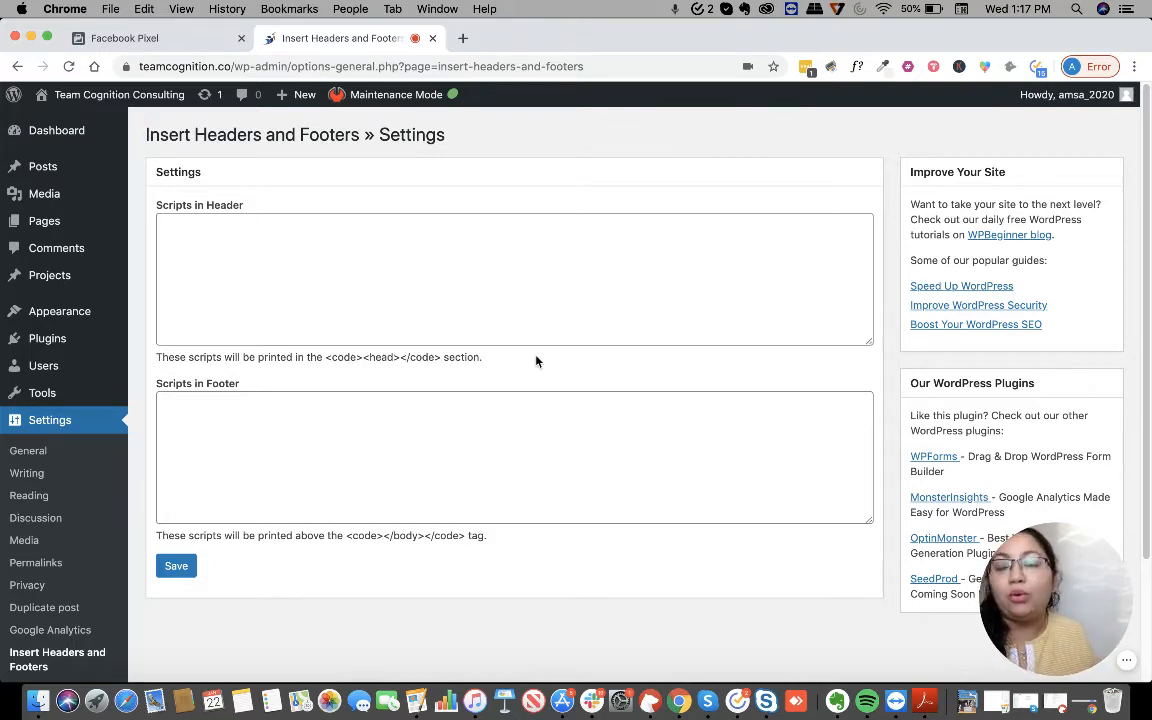
Paste the copied Facebook pixel base code into the Scripts in Header field and check it from its first line.
left_click(358, 269)
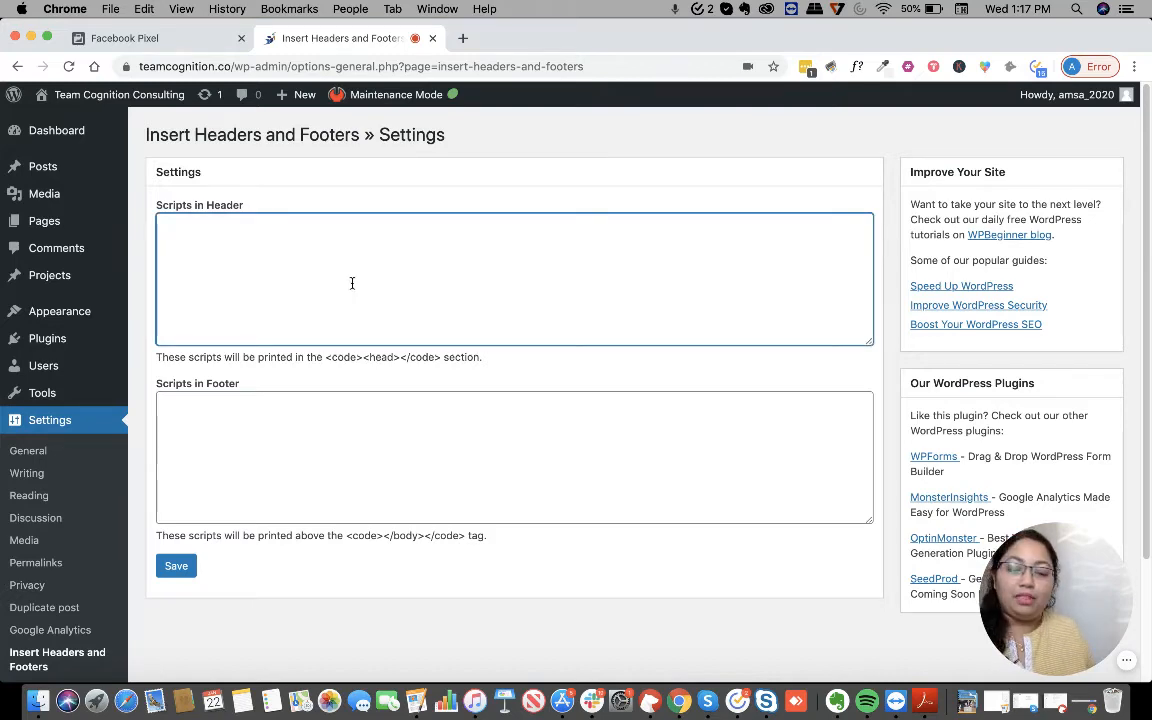
key("super+v")
scroll(355, 271, "up", 5)
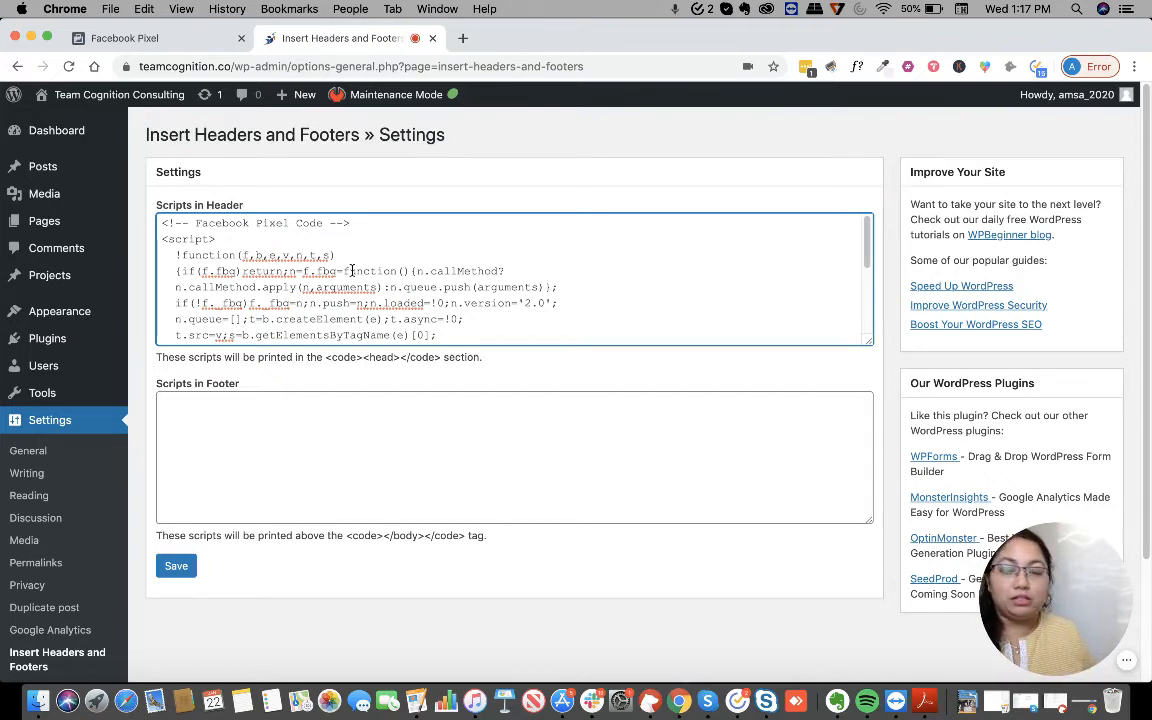
scroll(205, 604, "down", 3)
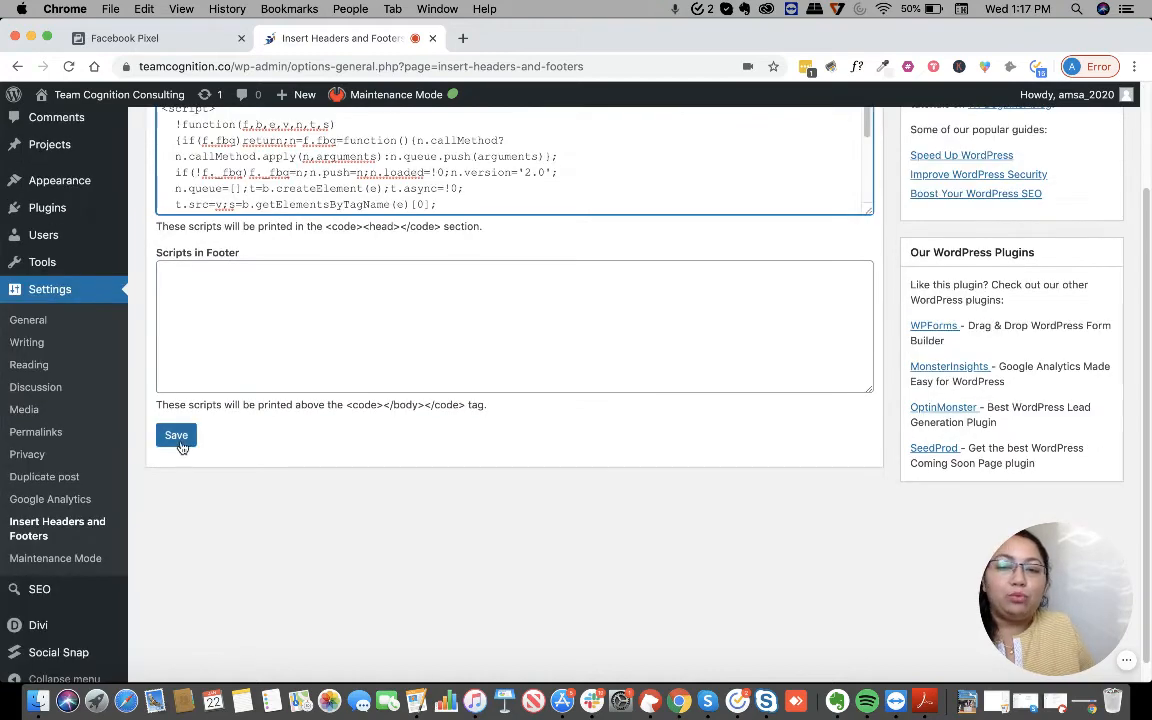
scroll(682, 472, "up", 3)
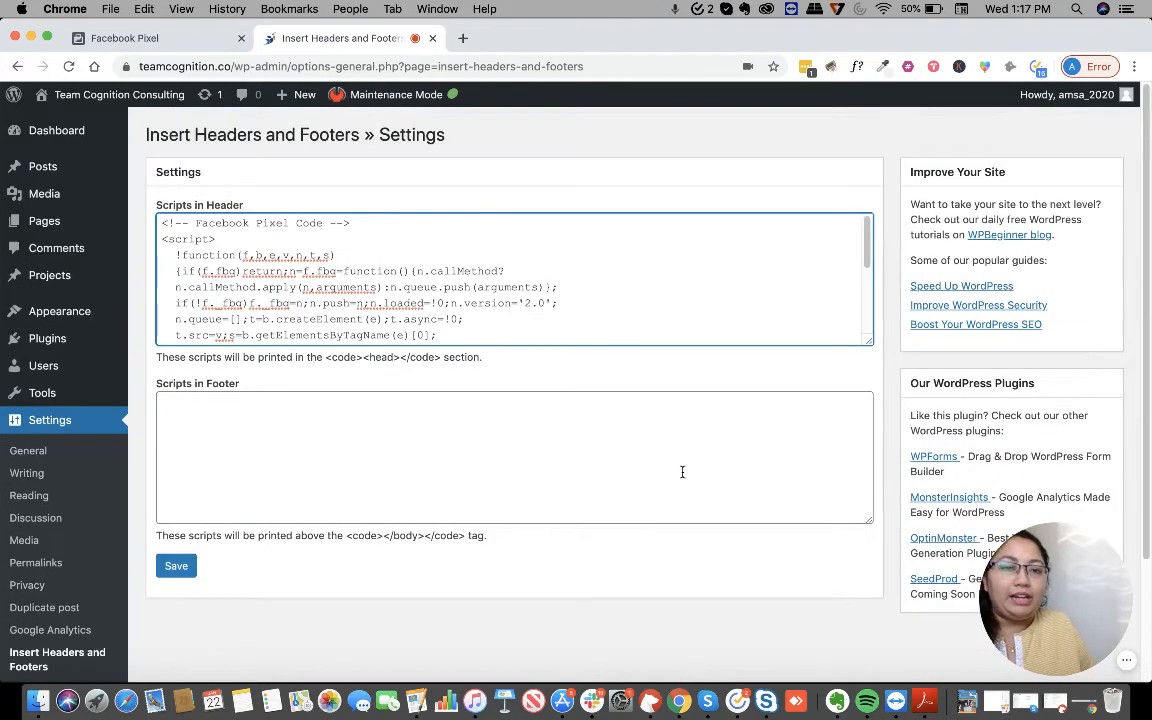
mouse_move(1017, 570)
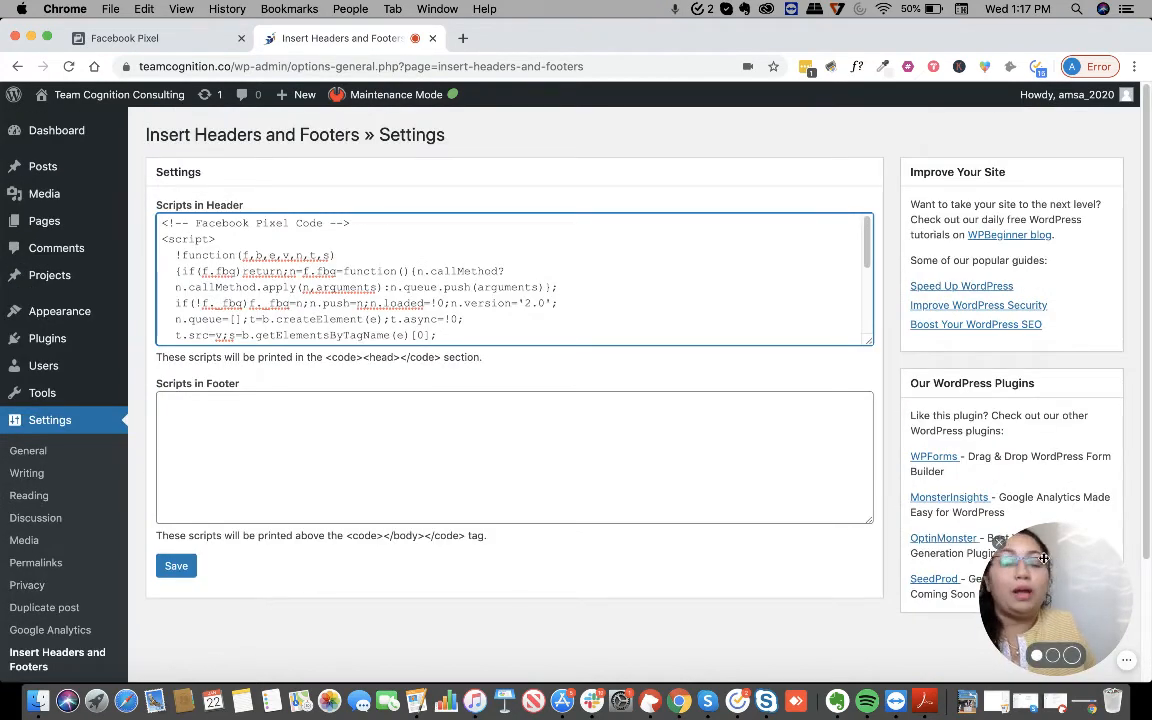
left_click_drag(1009, 540, 60, 610)
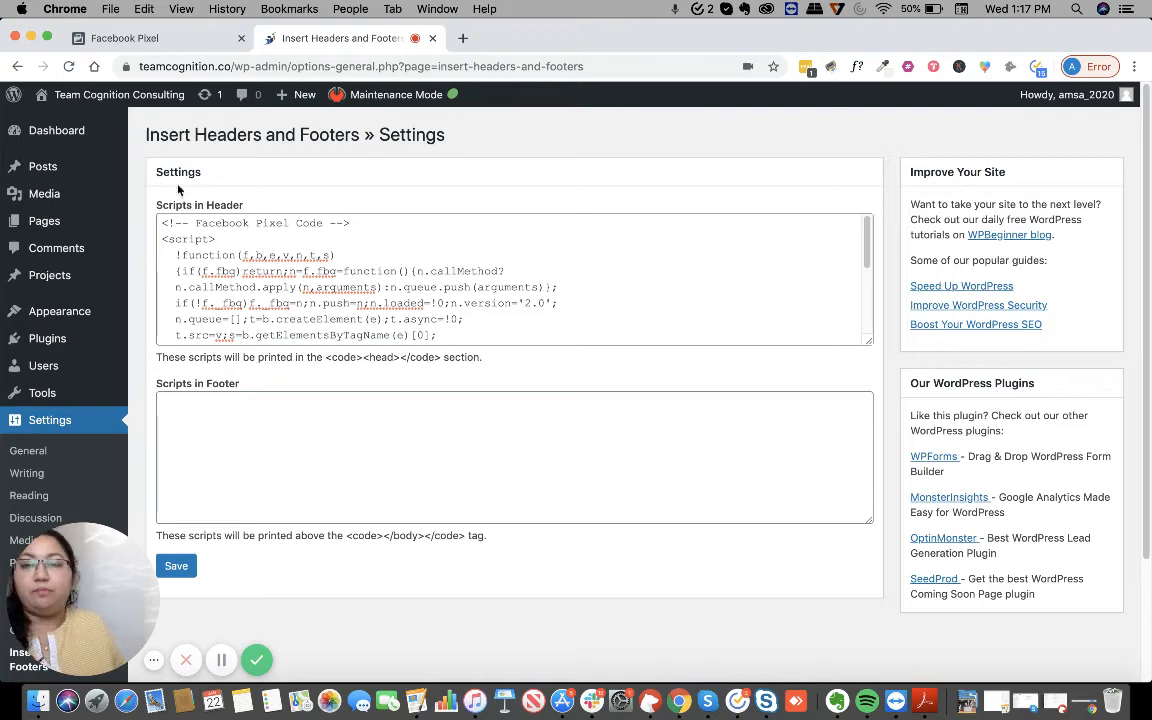
Switch back to the Facebook Events Manager and look over the page listing all data sources.
left_click(168, 39)
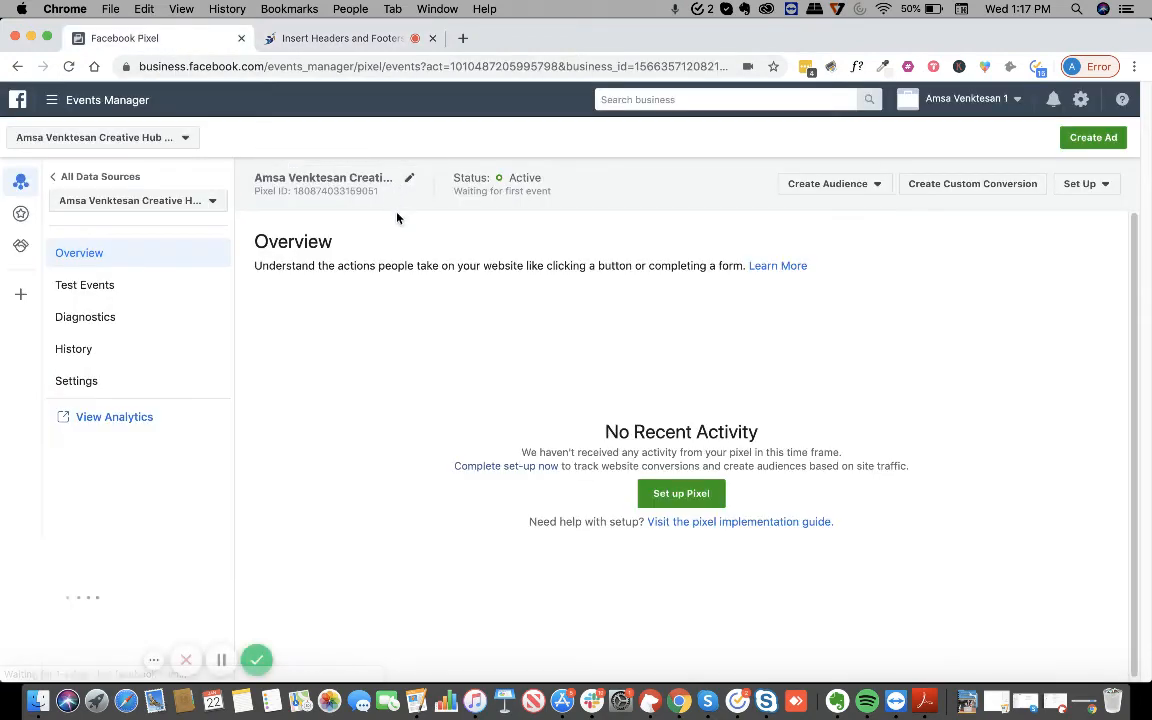
left_click(88, 179)
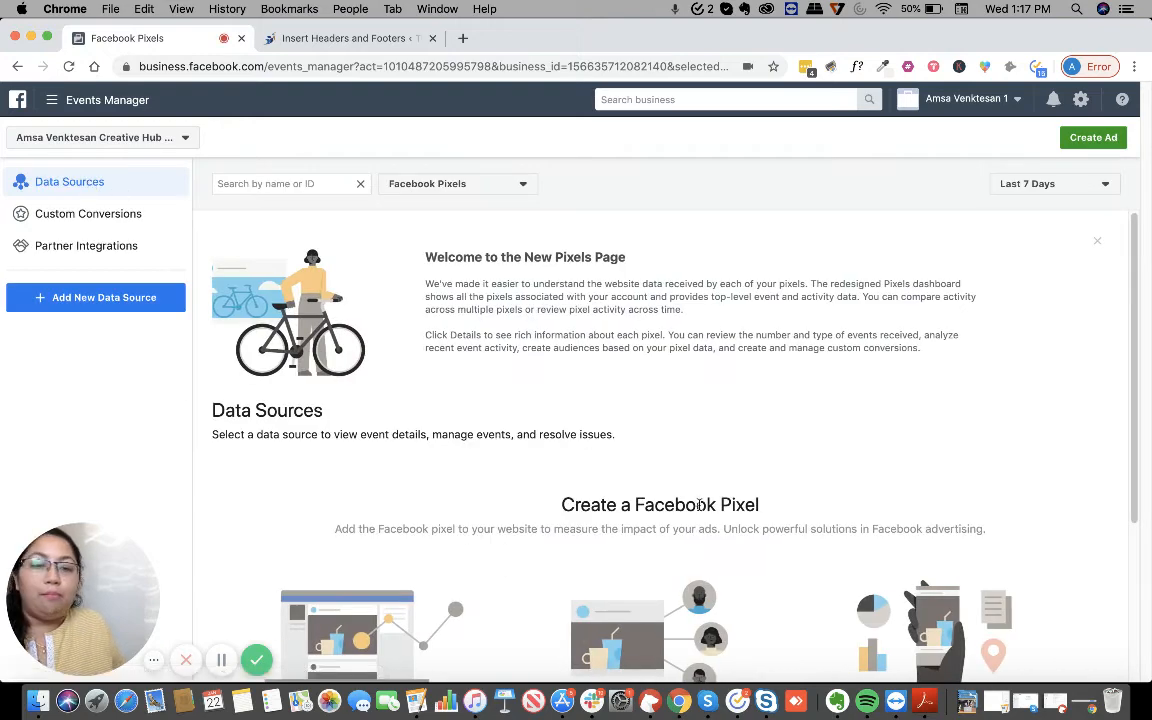
scroll(690, 497, "down", 3)
scroll(422, 257, "up", 3)
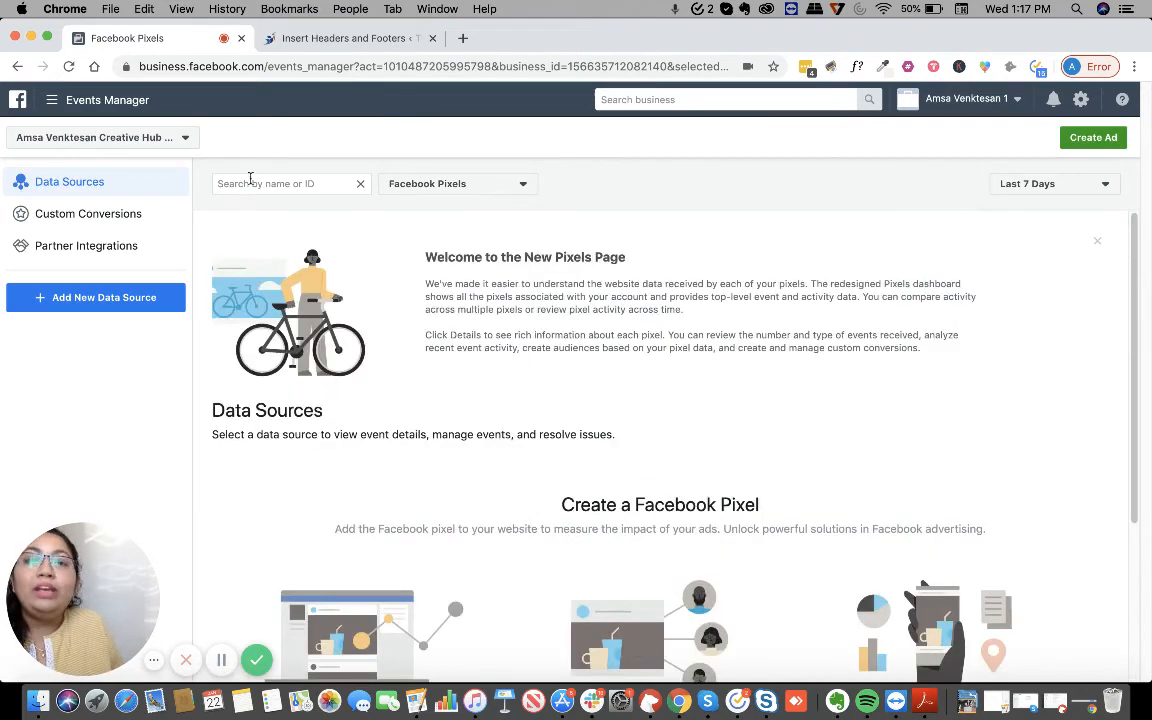
Search the business tools for "custom audience" and open the About Custom Audiences help article.
left_click(825, 98)
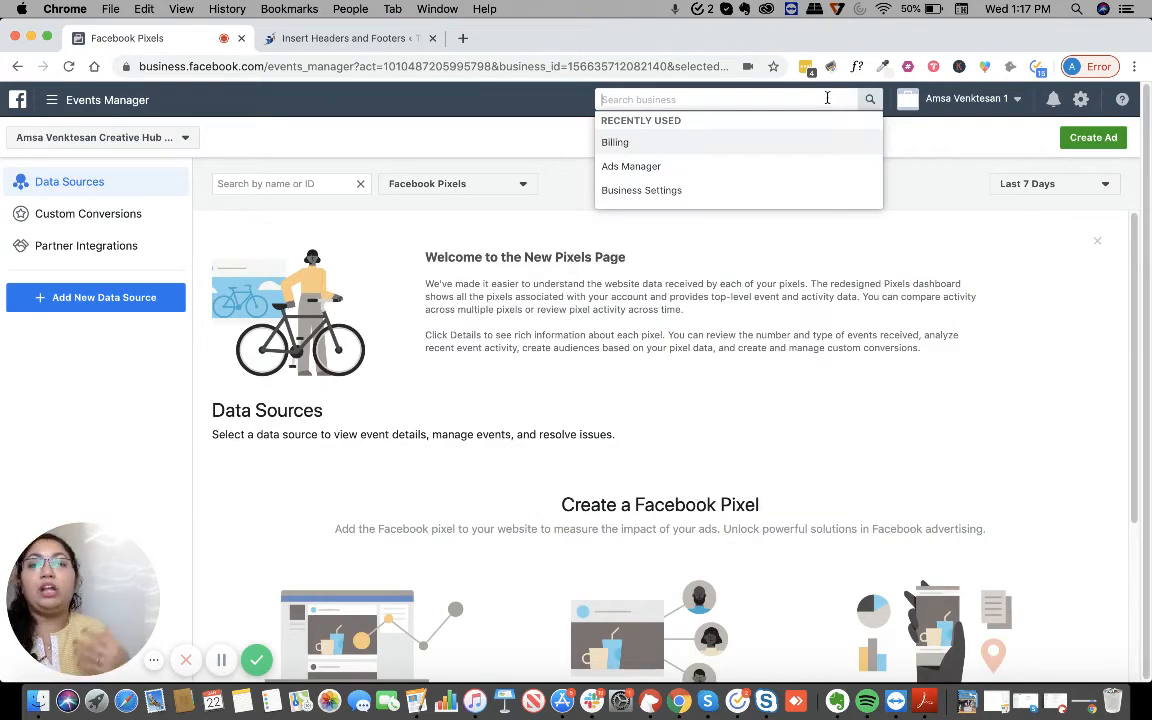
type("custom")
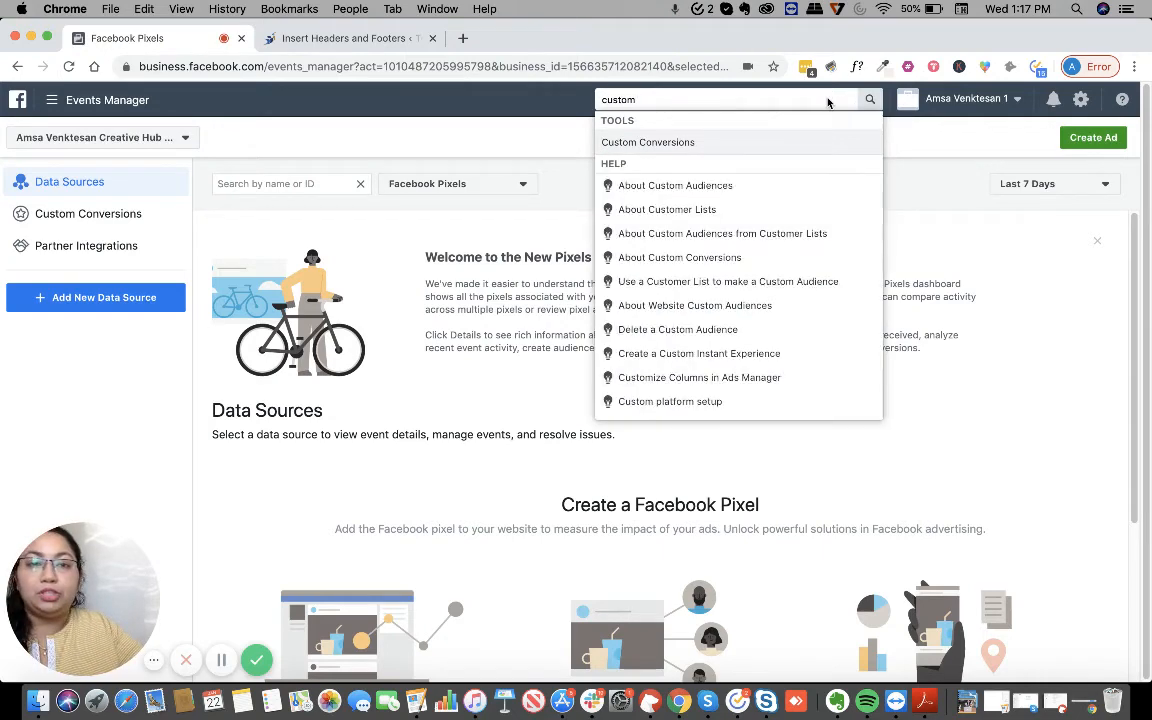
key("Return")
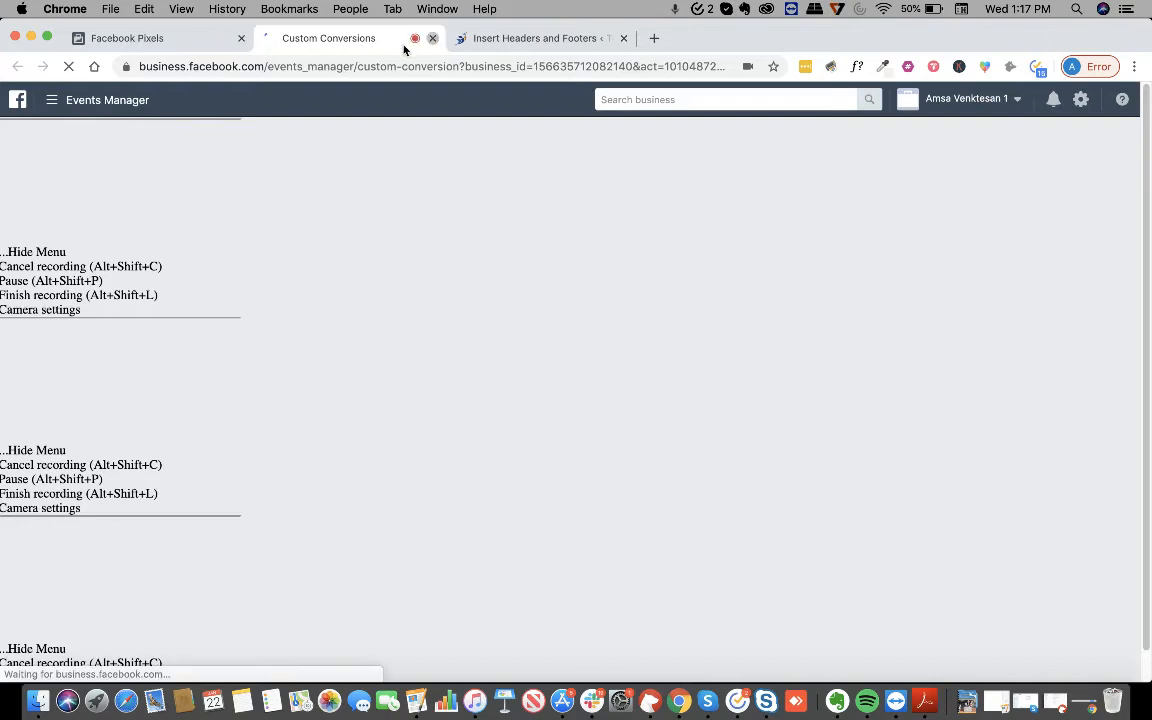
key("super+w")
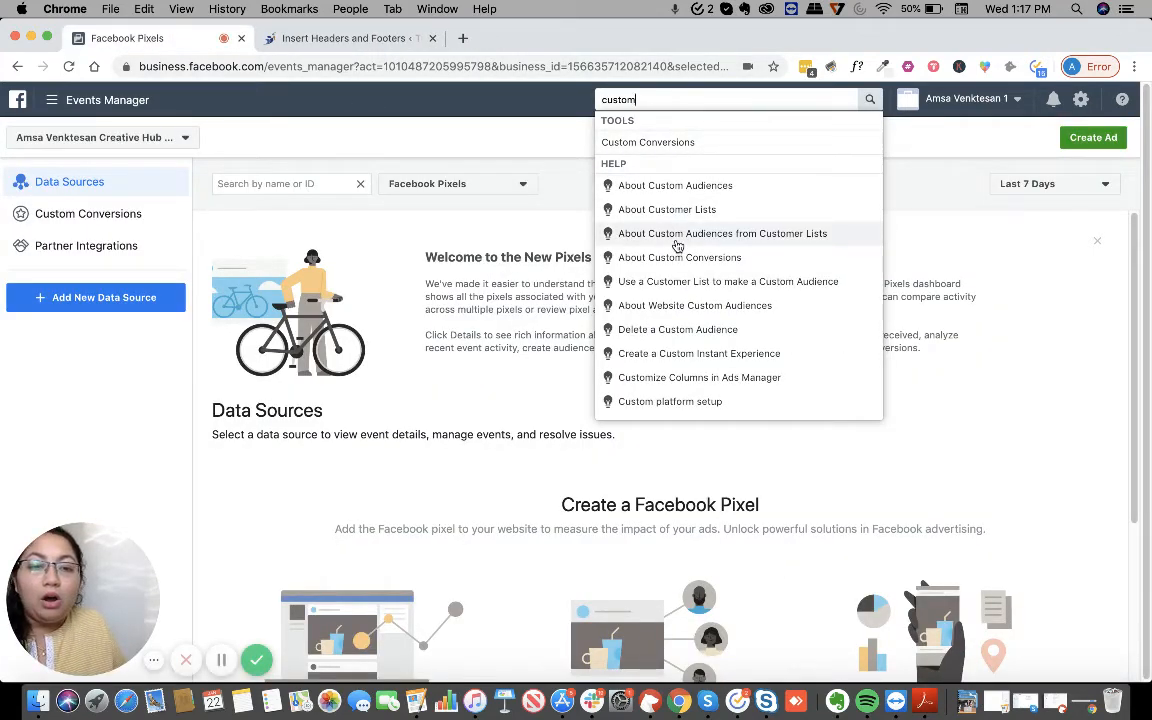
type("audience")
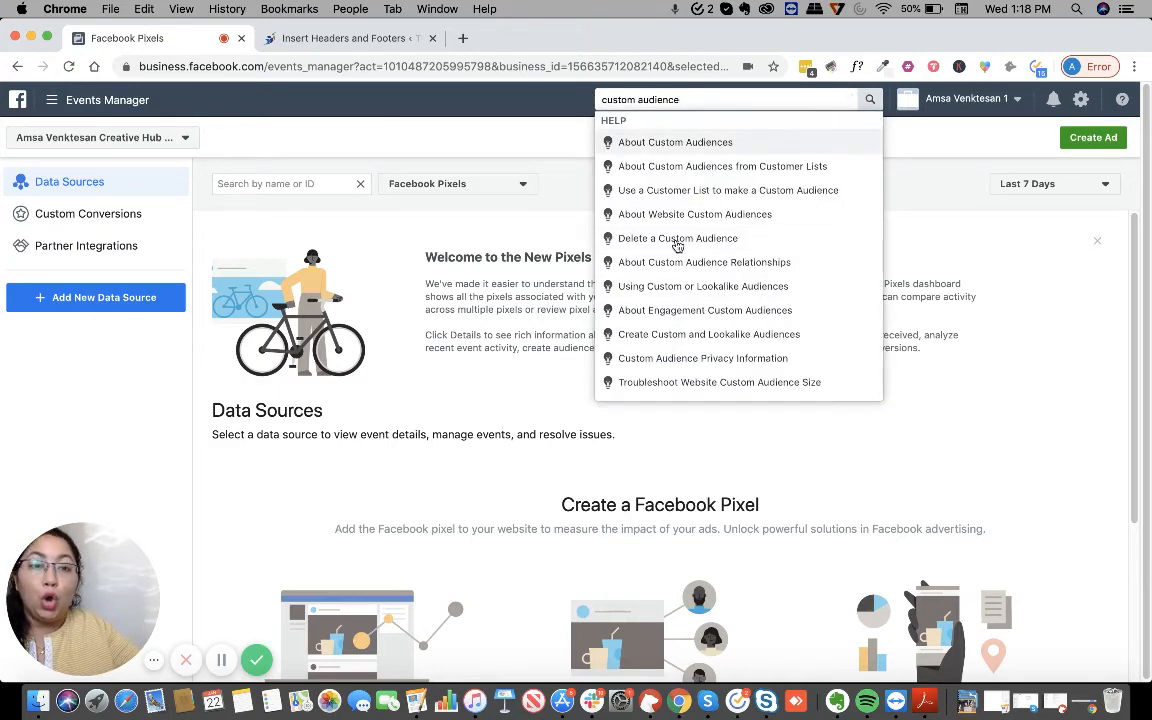
key("Return")
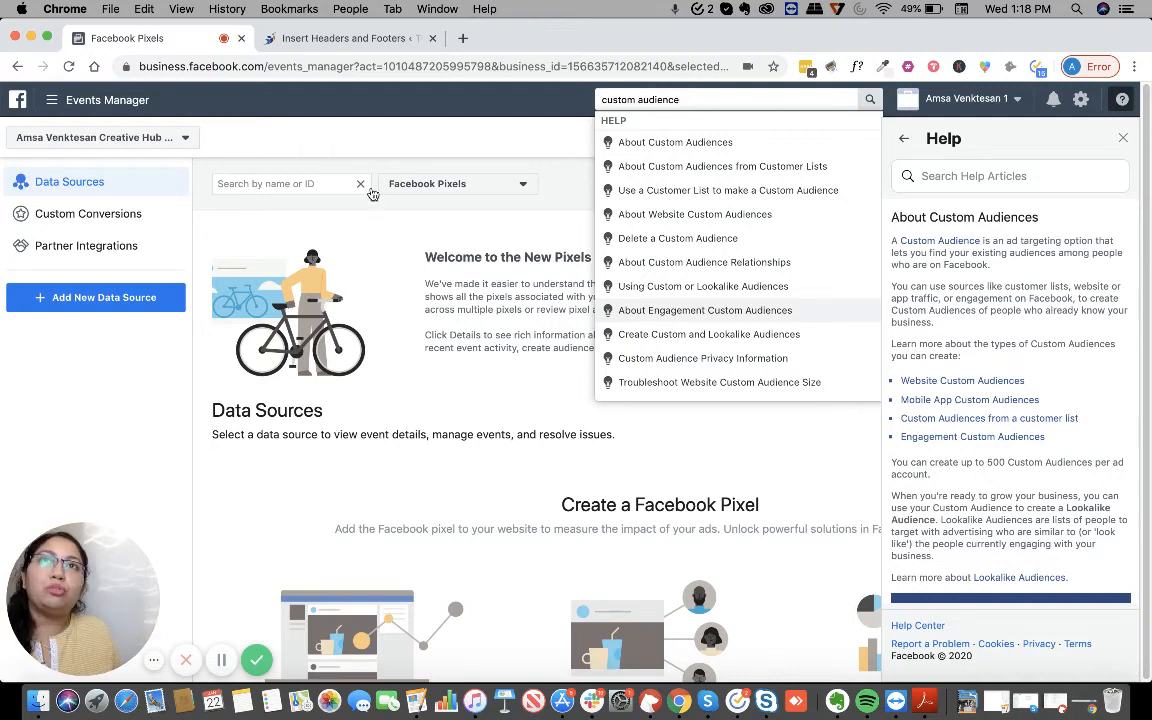
left_click(79, 657)
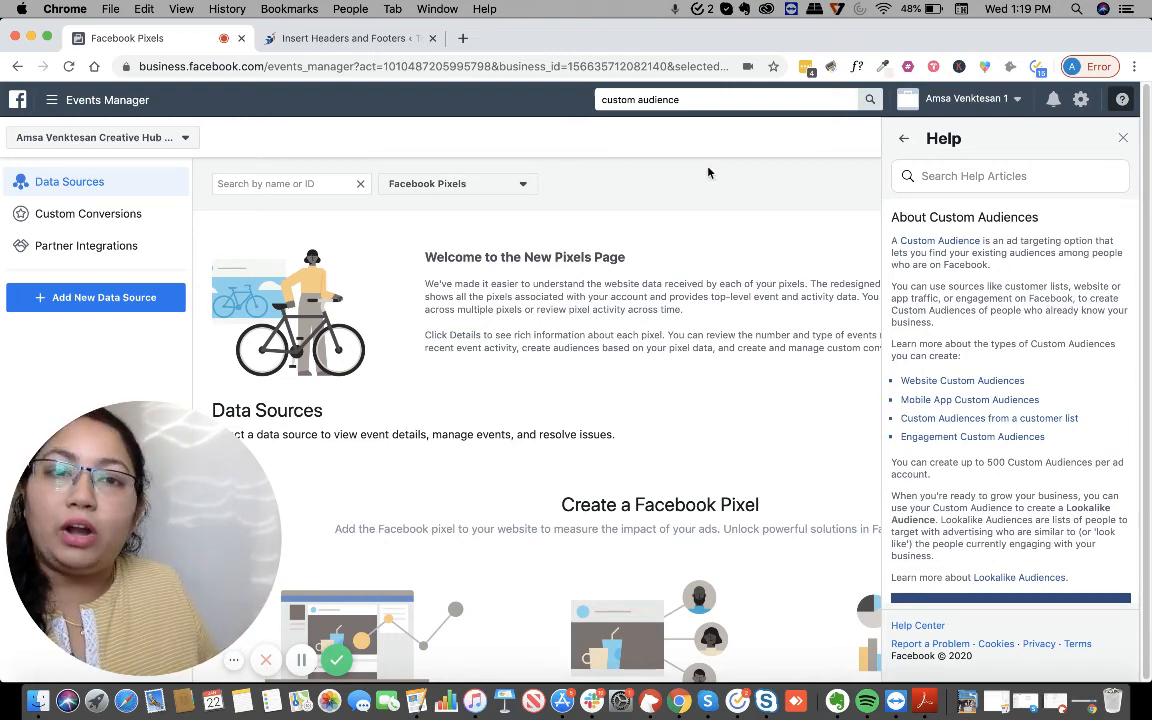
Search the business tools for "lookalike", open the Lookalike Audiences help article and read its Custom Audience requirement.
left_click(727, 101)
type("lo")
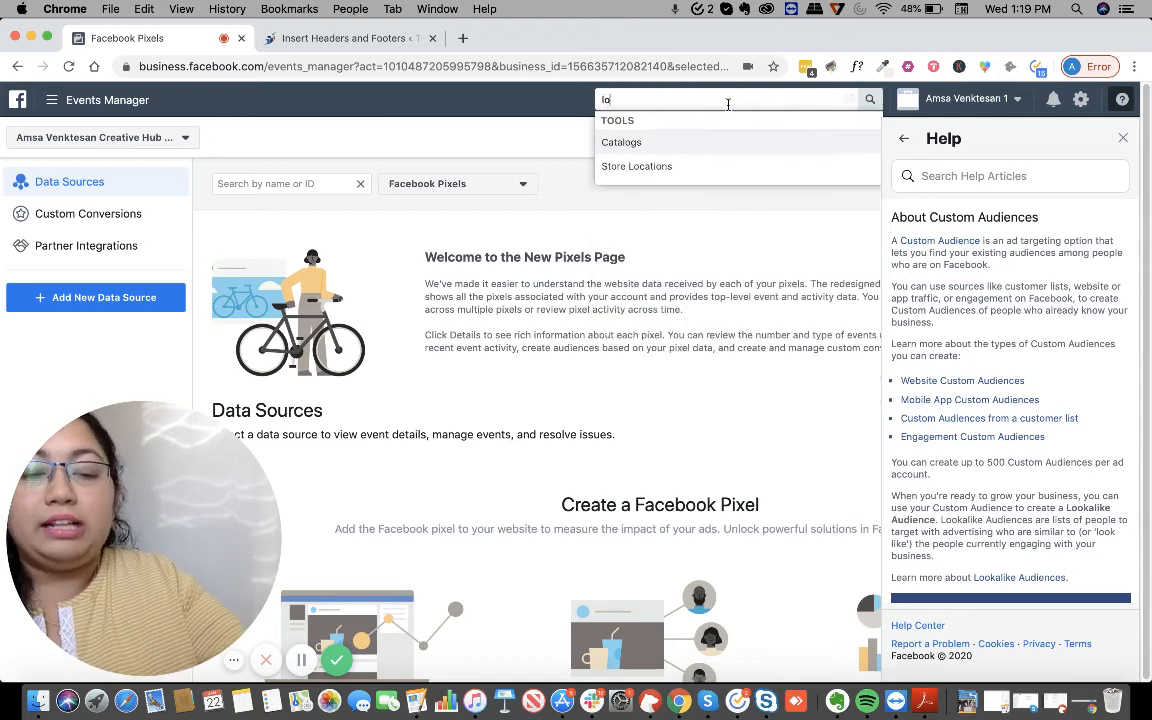
type("okalike")
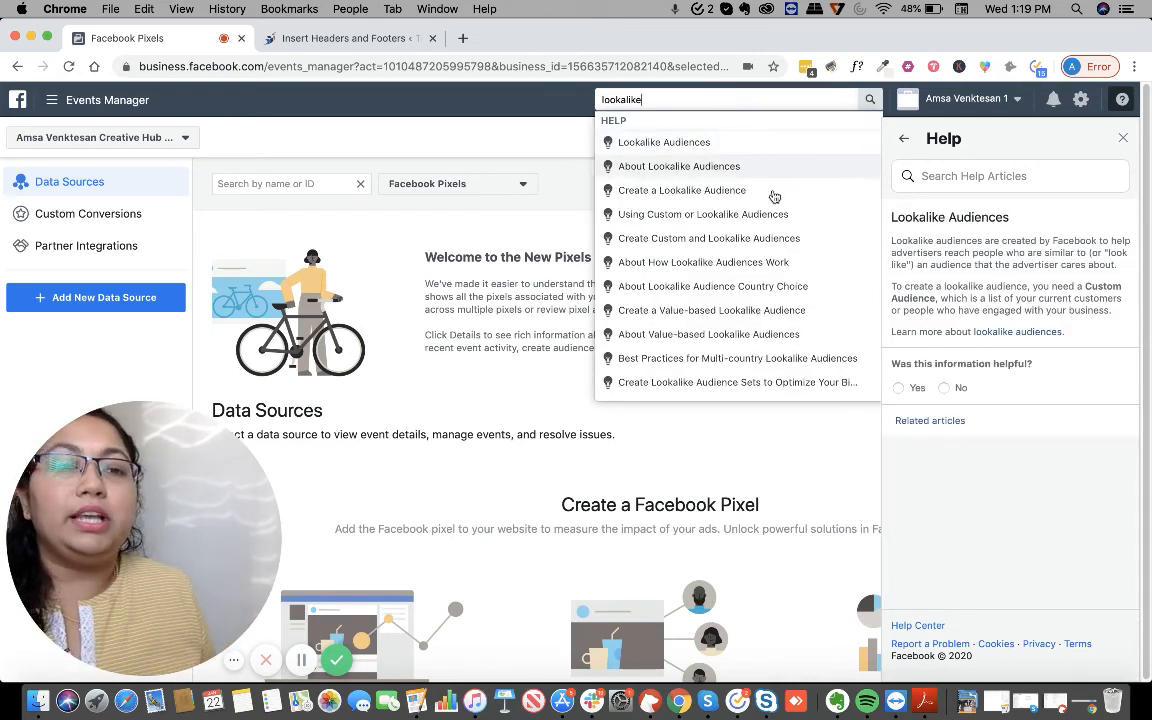
left_click_drag(989, 283, 1110, 320)
left_click(1112, 316)
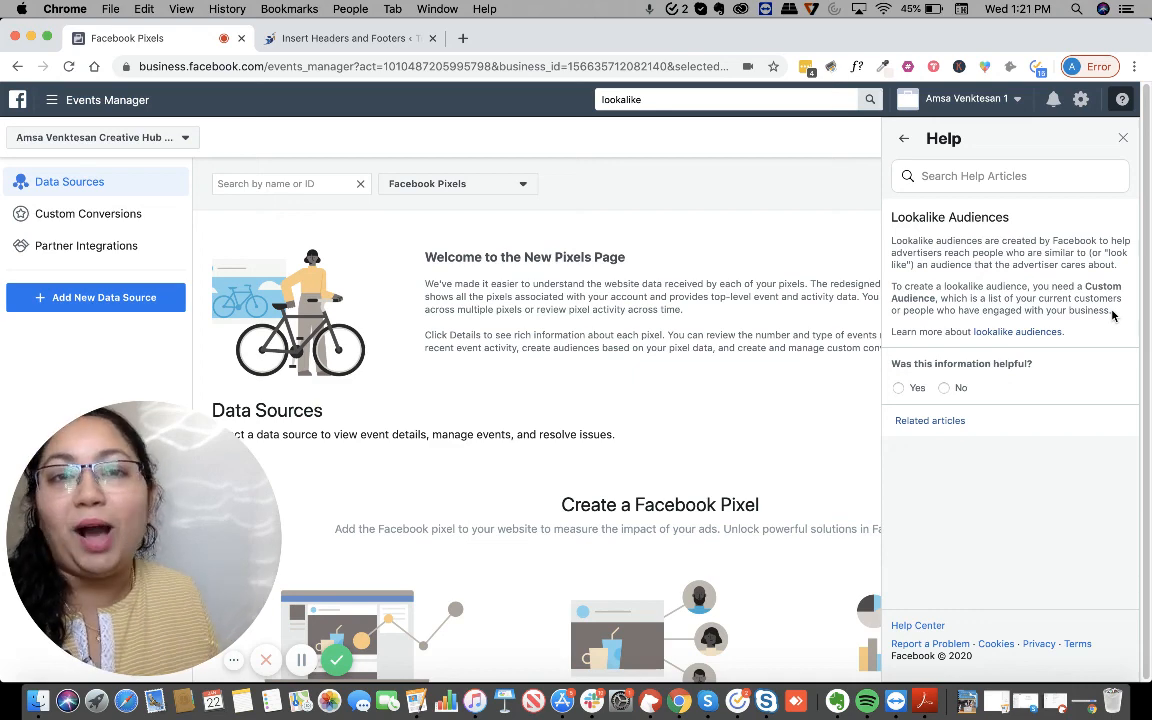
mouse_move(167, 631)
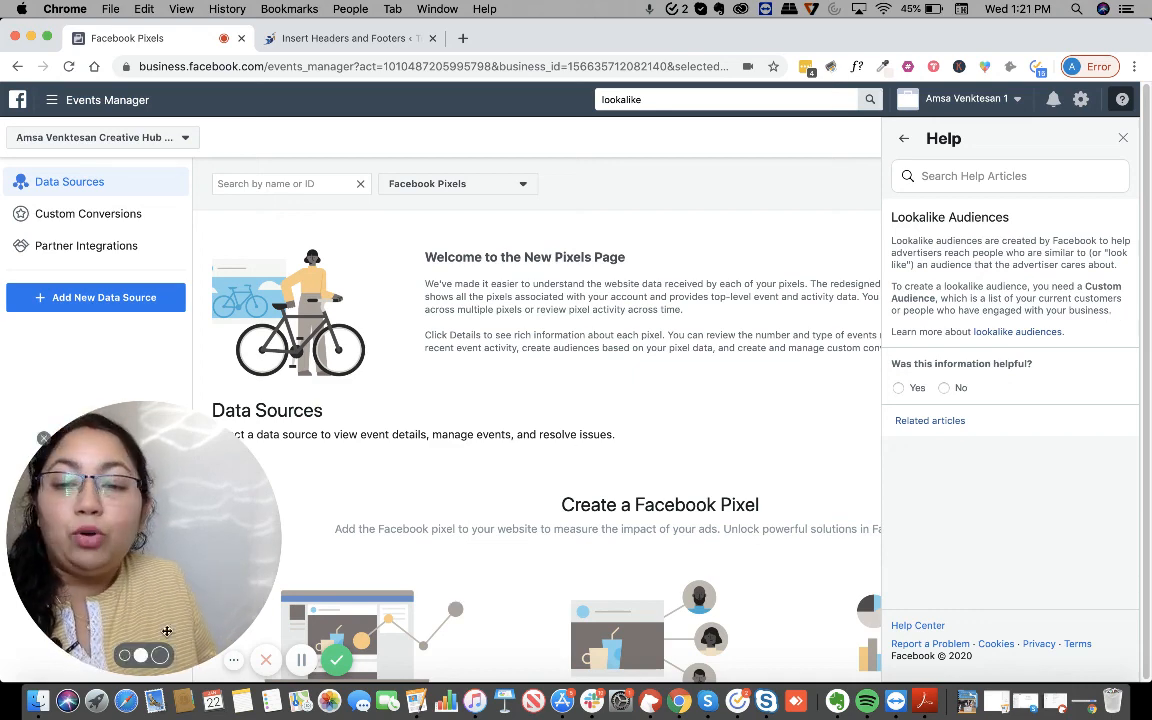
left_click(161, 656)
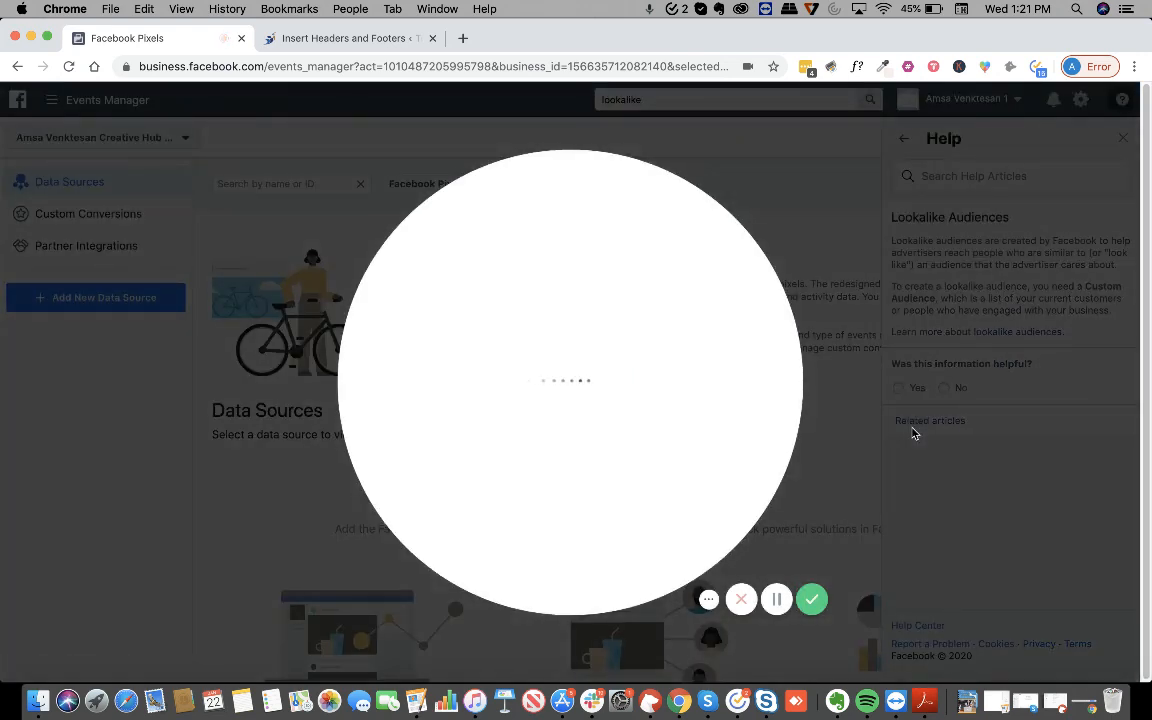